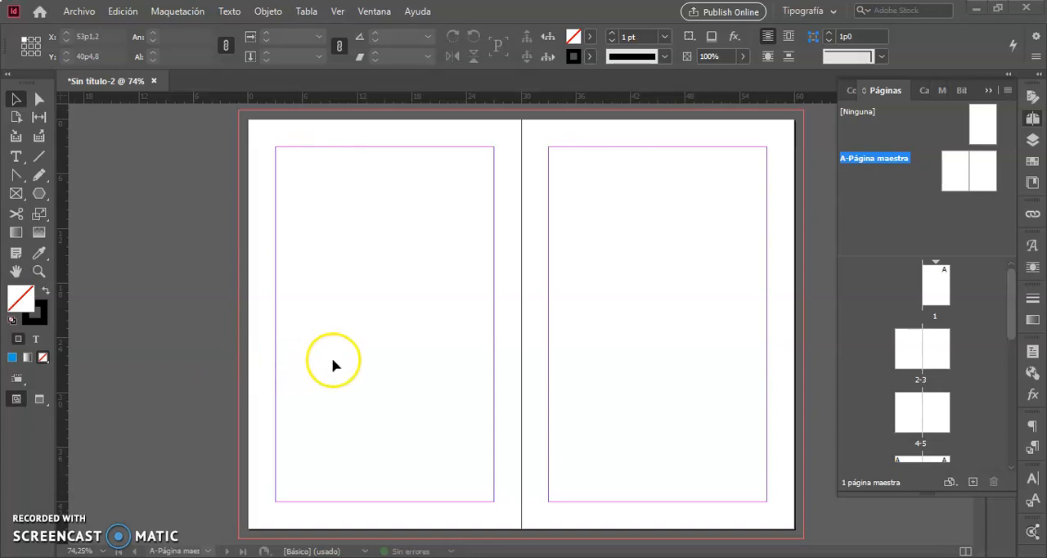
- Leave the master page and display the document's spread of pages 2-3
click(988, 91)
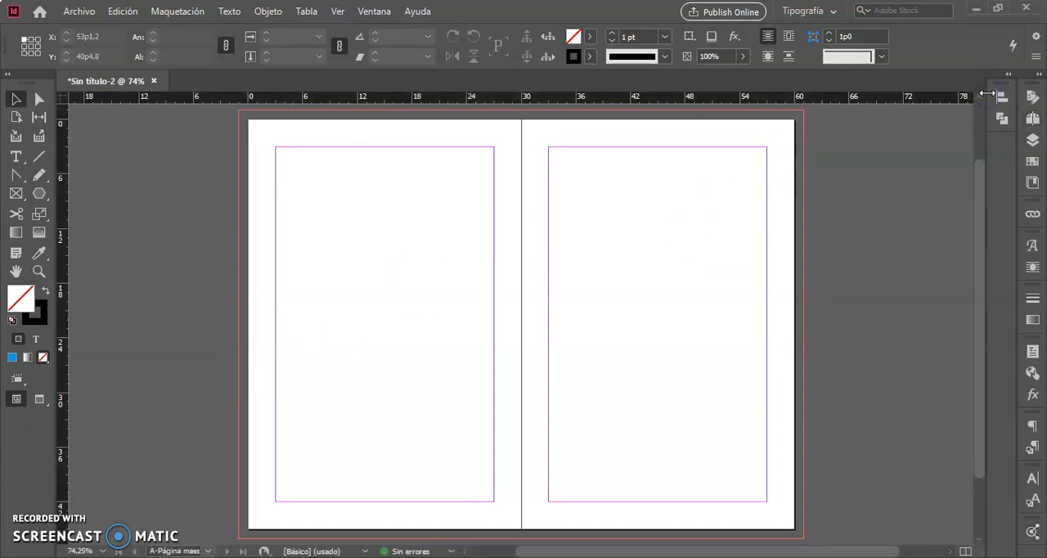
click(903, 174)
click(586, 198)
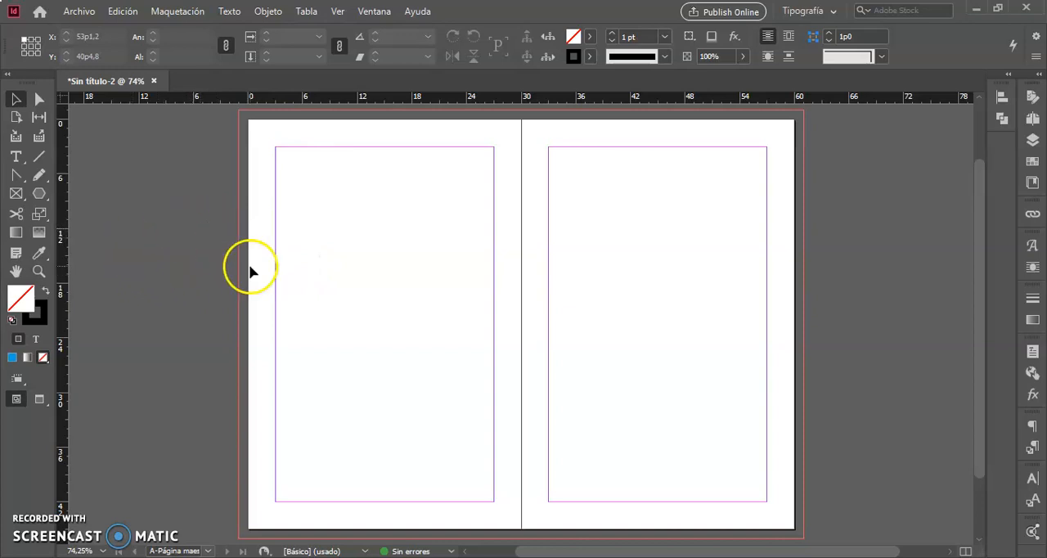
click(1034, 119)
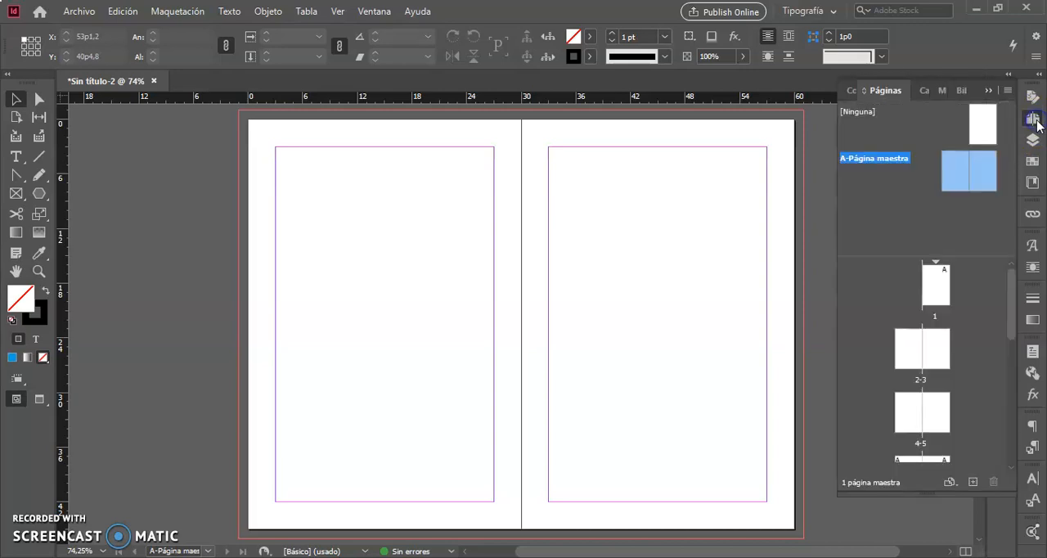
double_click(925, 381)
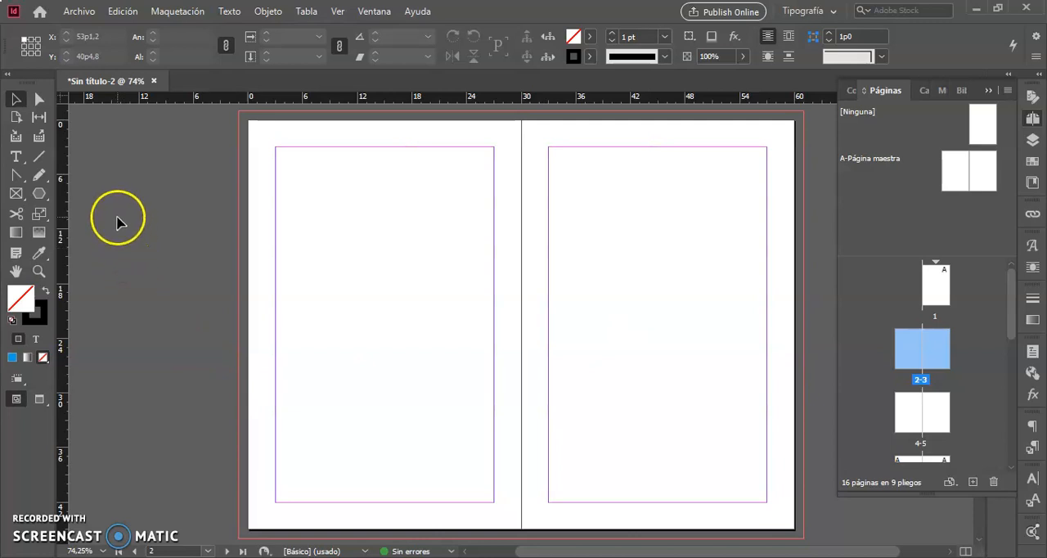
- Draw a text frame about 21p11 wide and 25p8 tall inside the margins of page 2
click(16, 157)
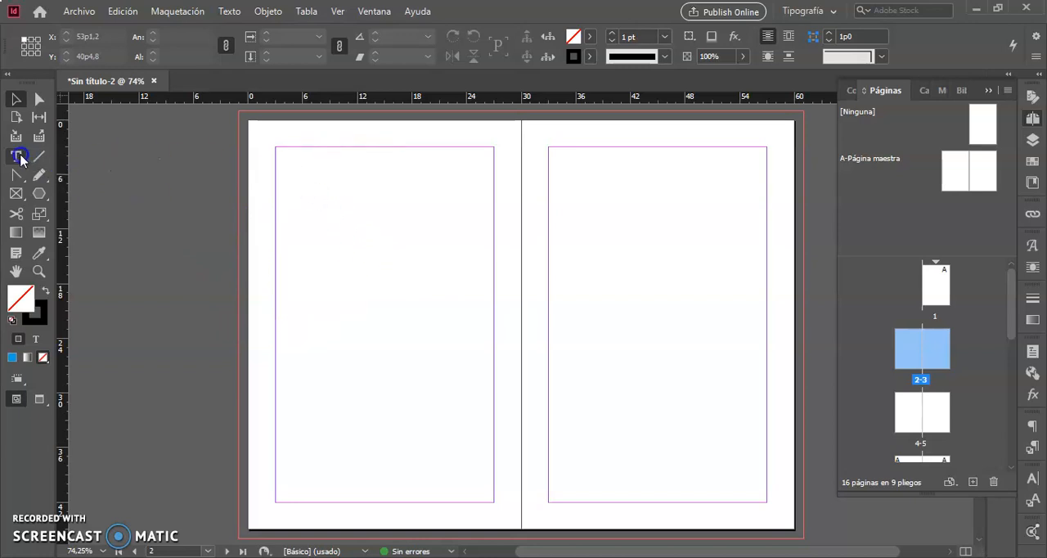
click(15, 99)
click(39, 100)
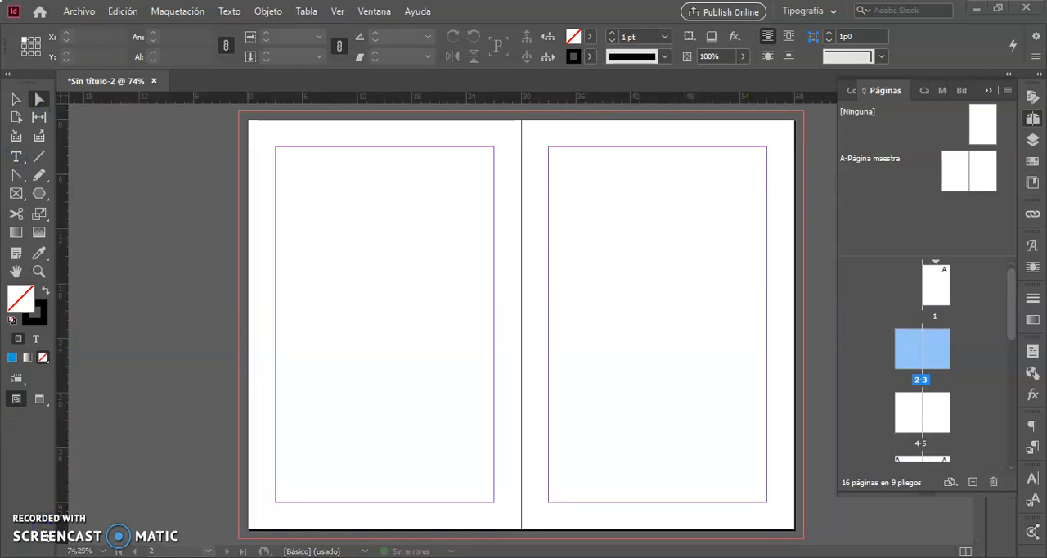
click(16, 157)
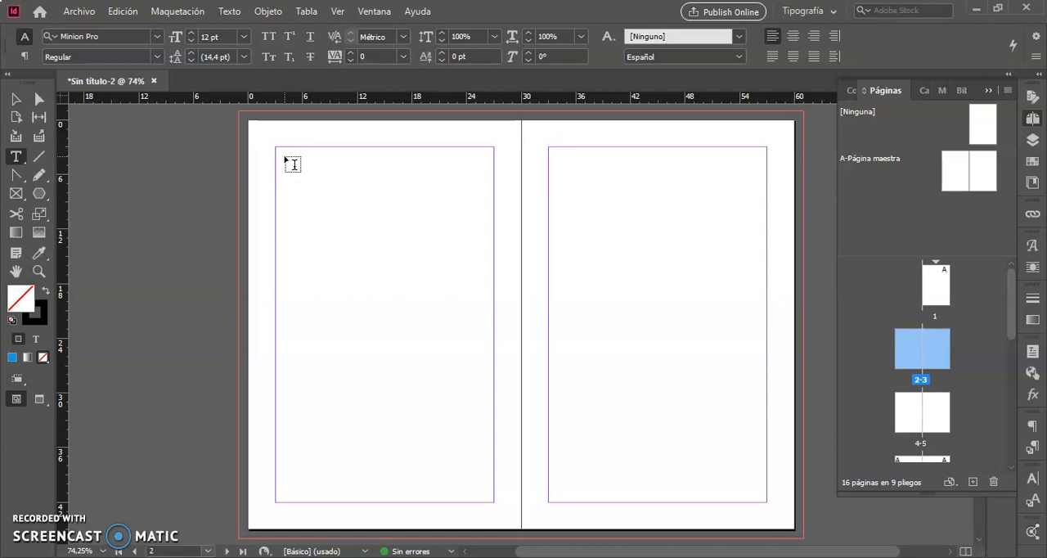
drag(285, 156, 484, 391)
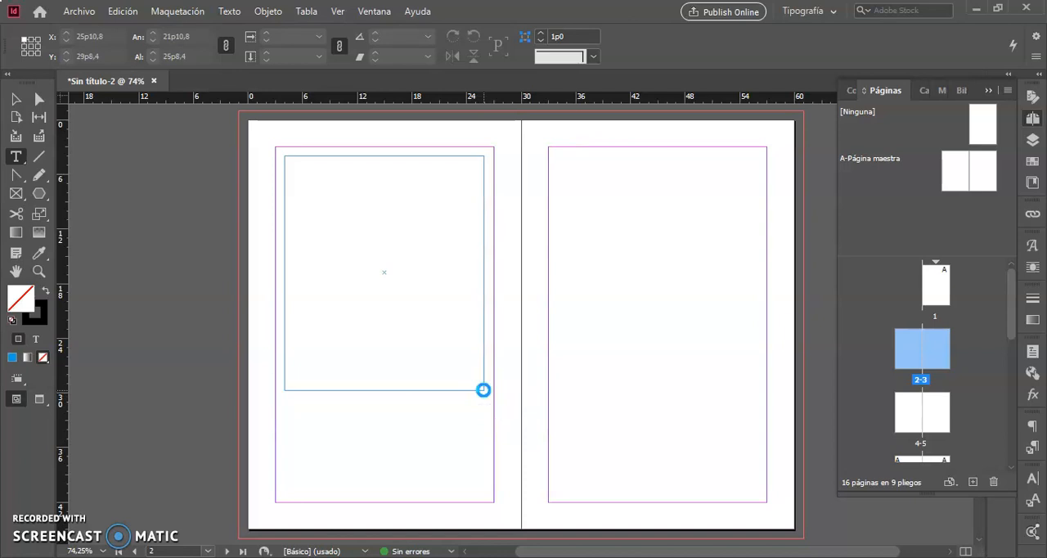
- Fill the new text frame on page 2 with placeholder text
click(301, 163)
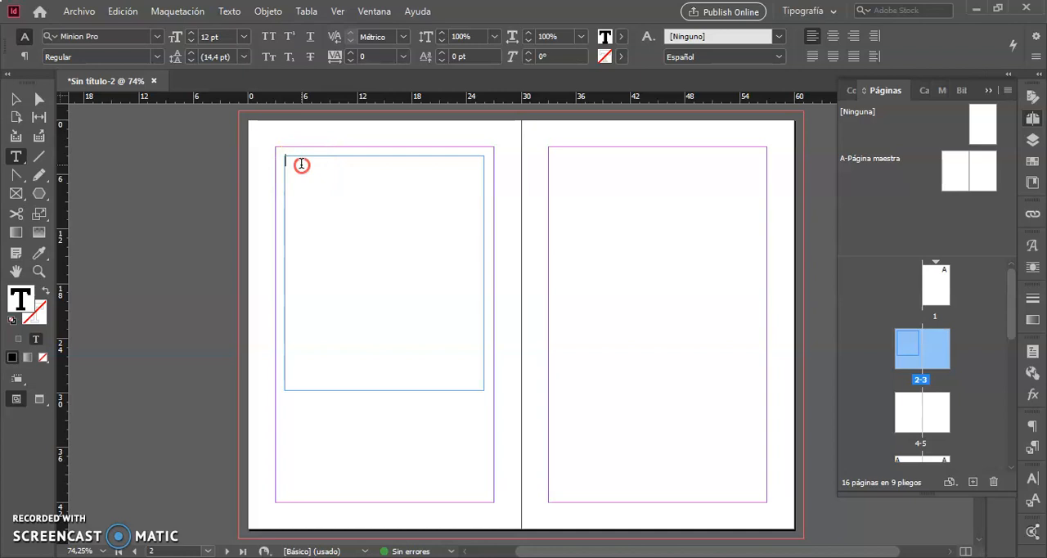
right_click(301, 164)
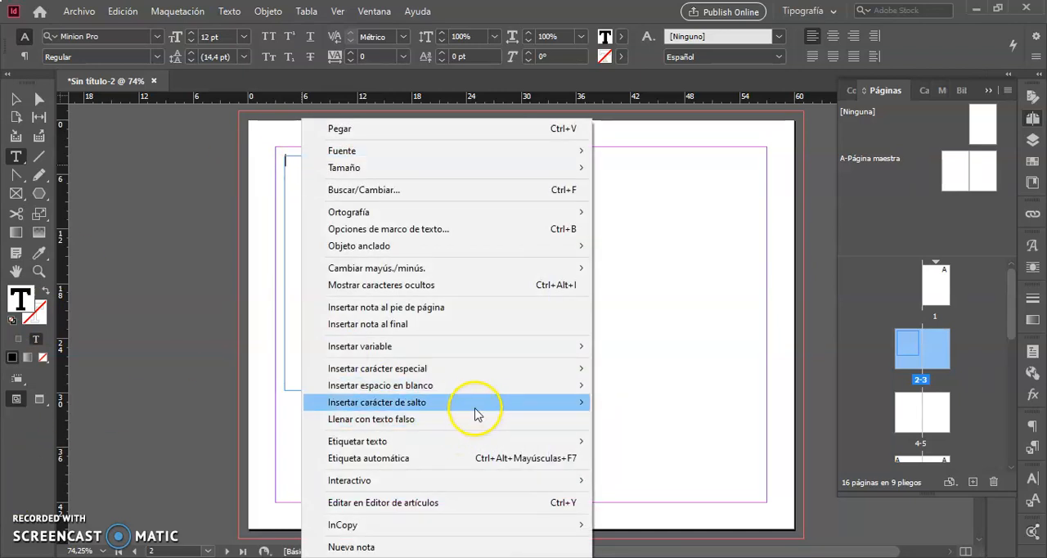
mouse_move(456, 390)
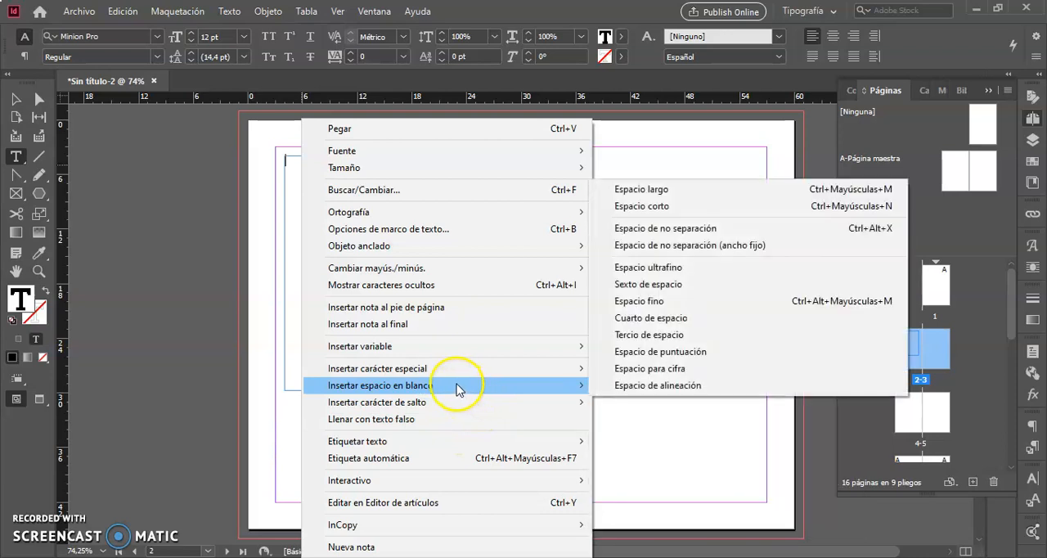
click(402, 420)
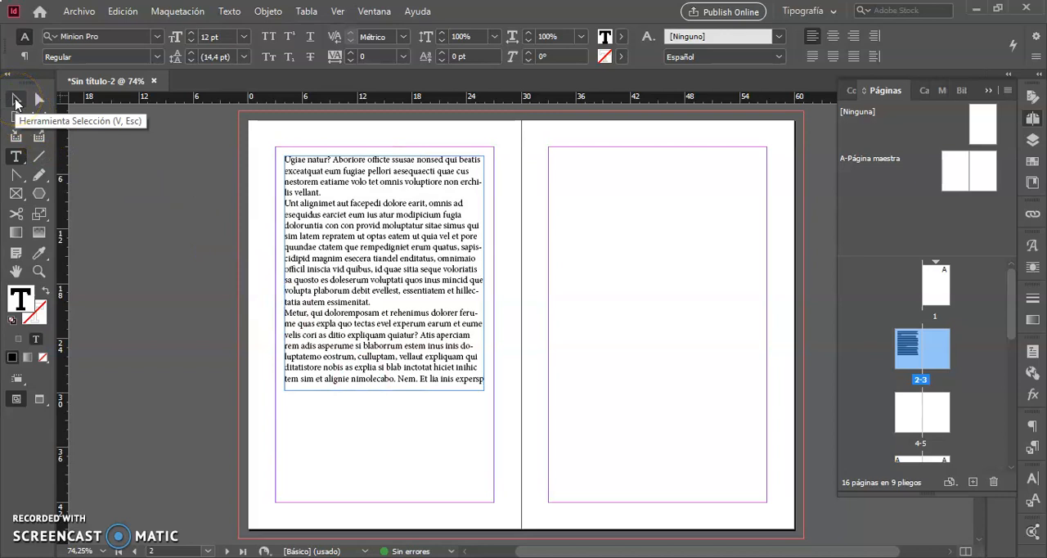
- Stretch both sides of the text frame to the page's side margins, making it 24p0 wide
click(12, 99)
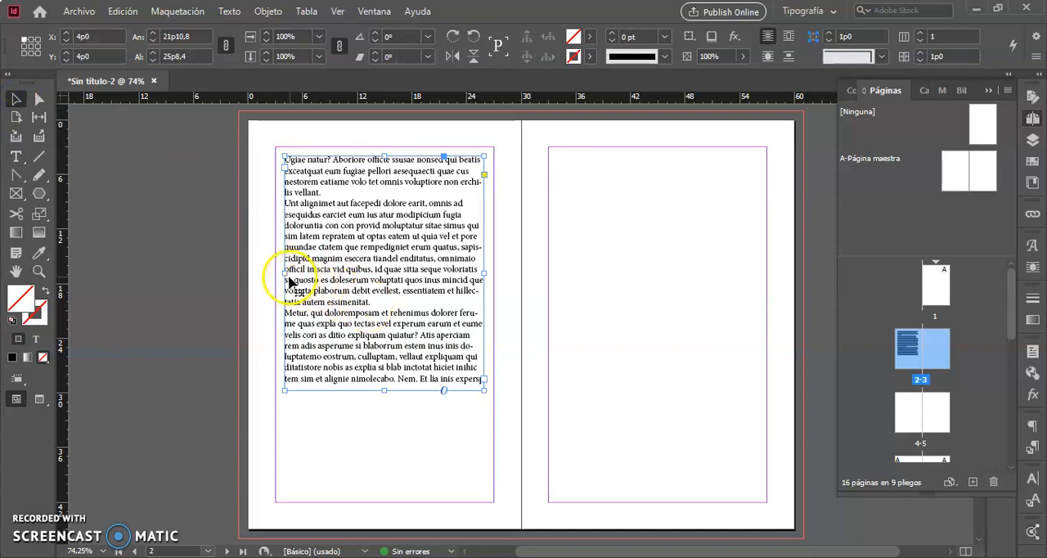
drag(282, 273, 273, 273)
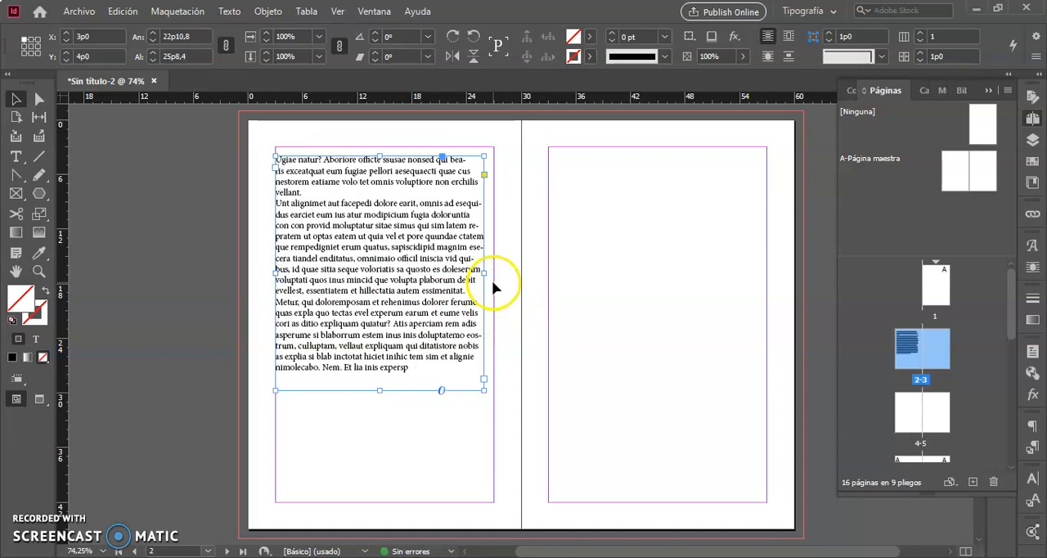
drag(484, 270, 494, 273)
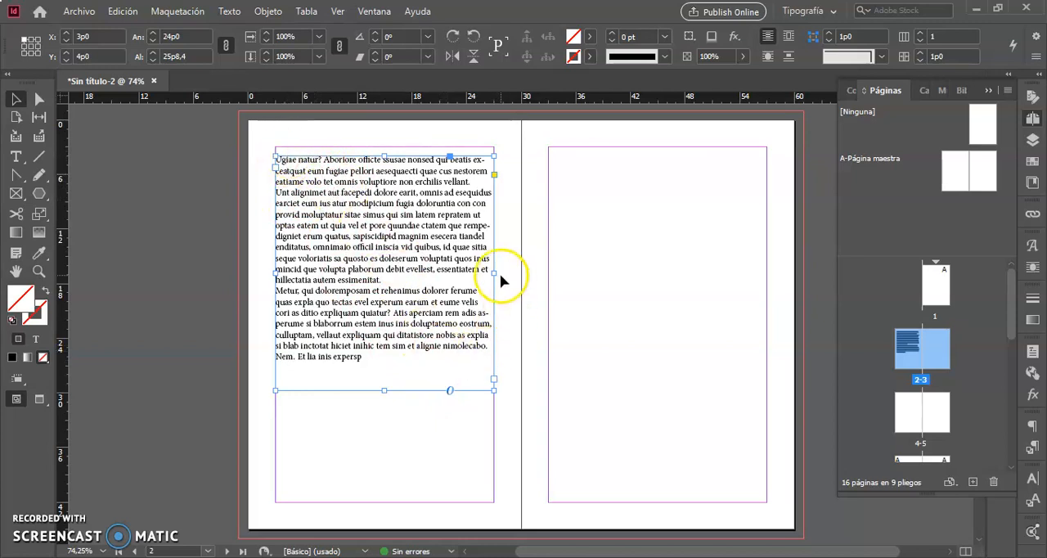
- Shrink the text frame from its side and lower edge, and enlarge it to about 22p5 wide by 21p4 tall
drag(494, 272, 403, 272)
drag(339, 391, 332, 311)
drag(403, 309, 480, 349)
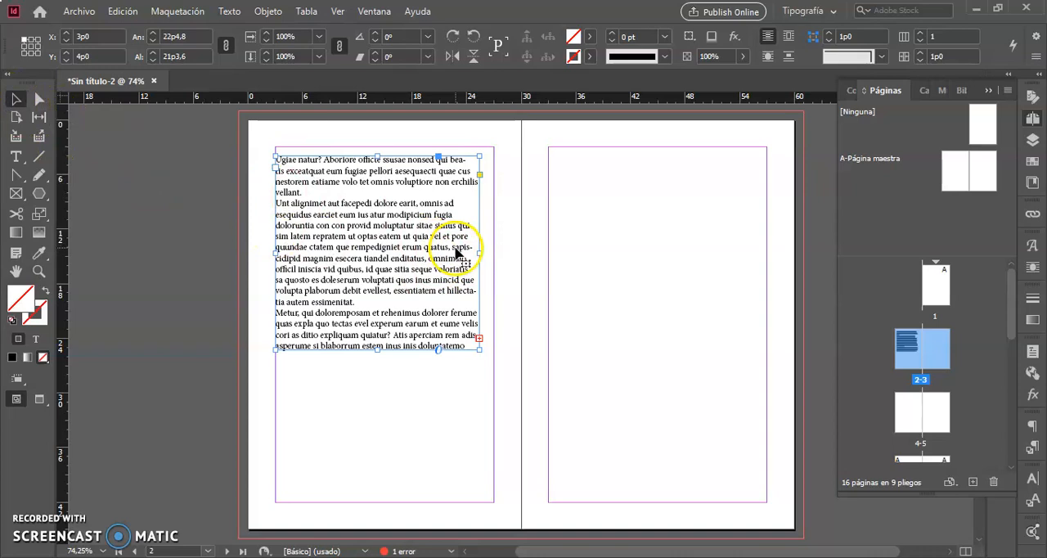
- Try moving only the frame's upper-right corner point inward with the Direct Selection tool, and undo the change
click(40, 100)
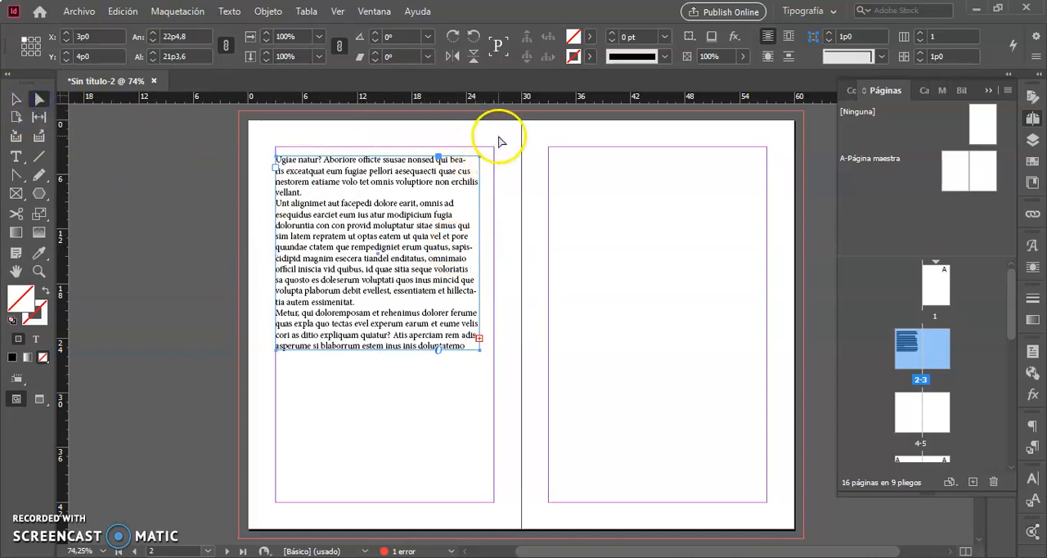
click(480, 157)
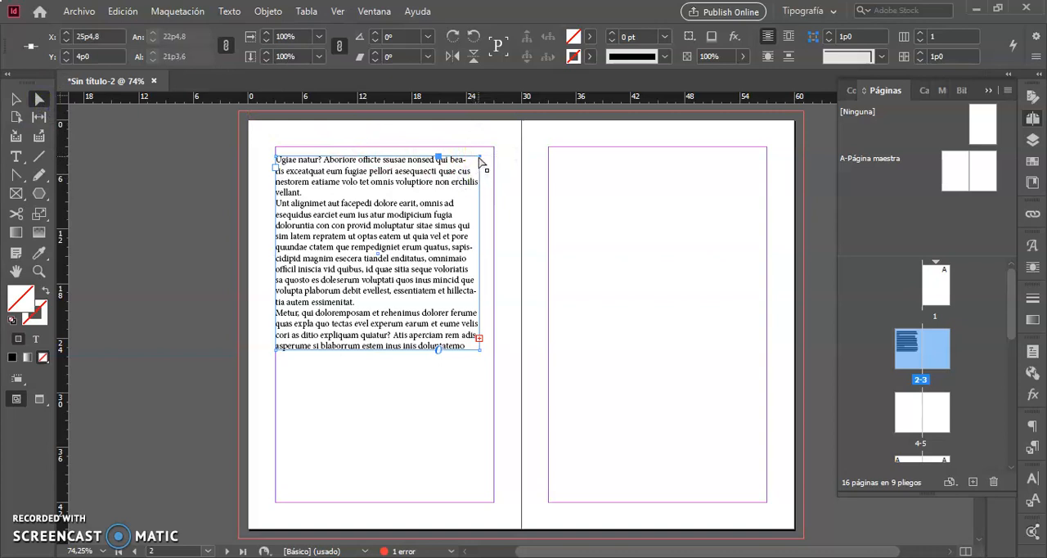
drag(480, 158, 413, 217)
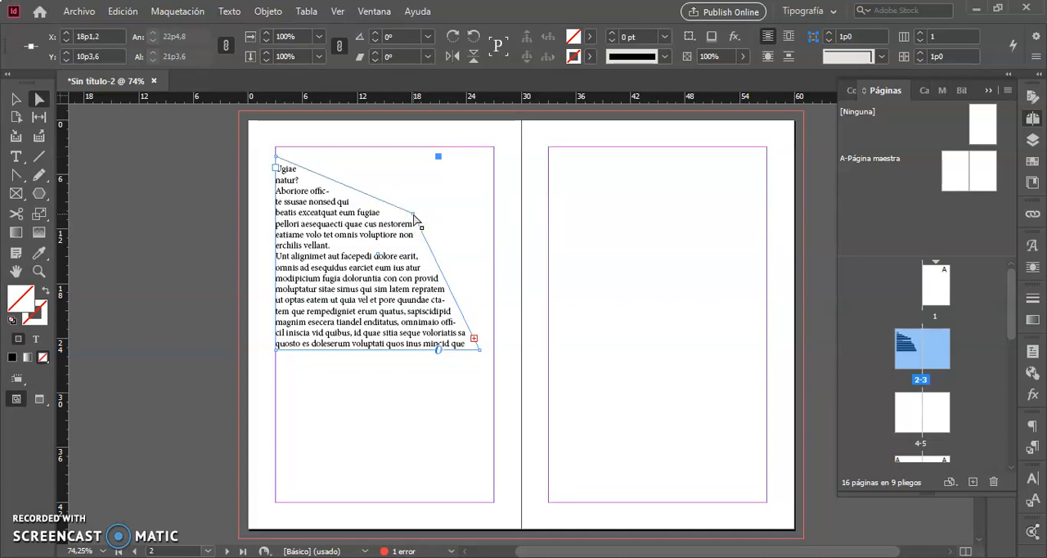
key(ctrl+z)
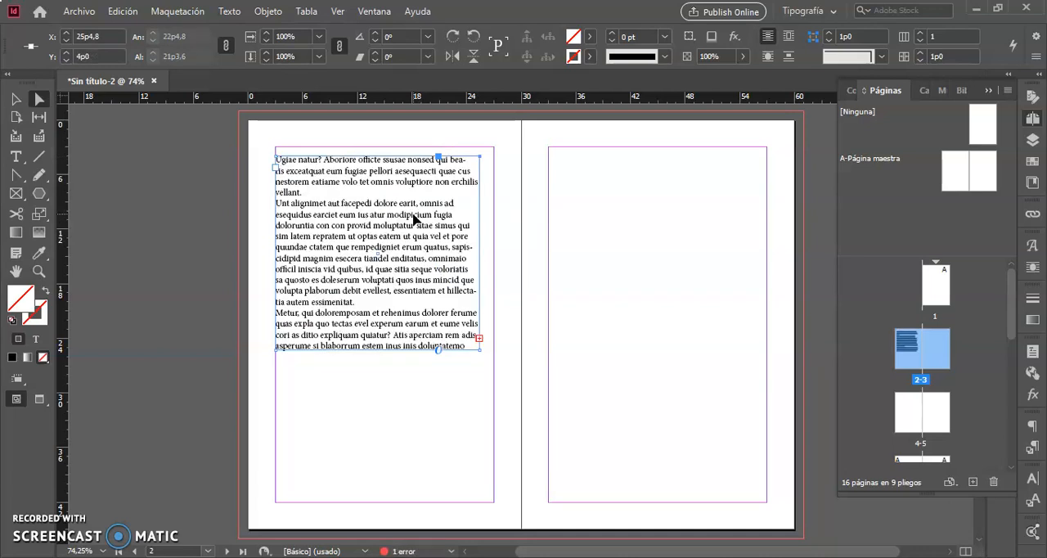
click(382, 208)
click(378, 202)
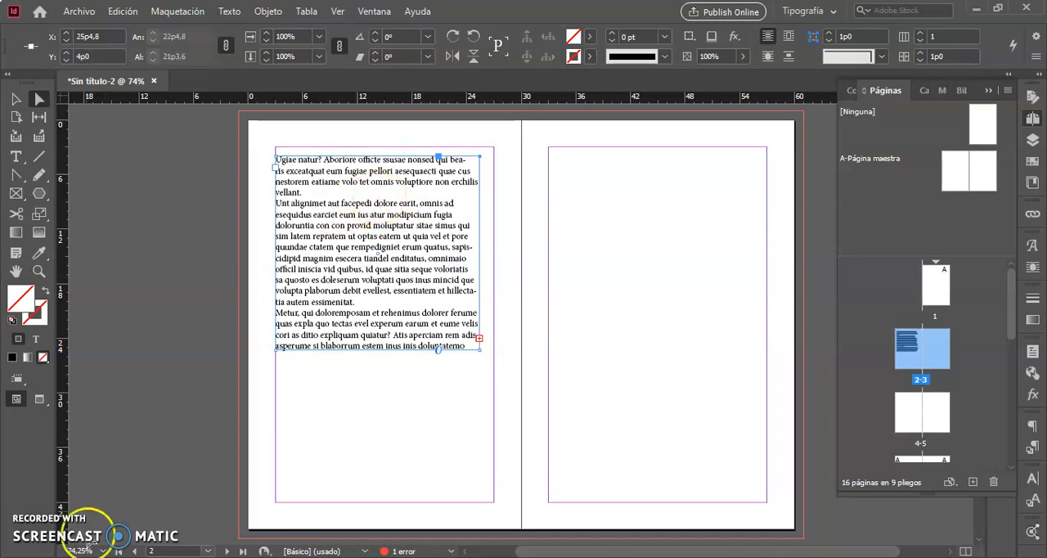
click(33, 528)
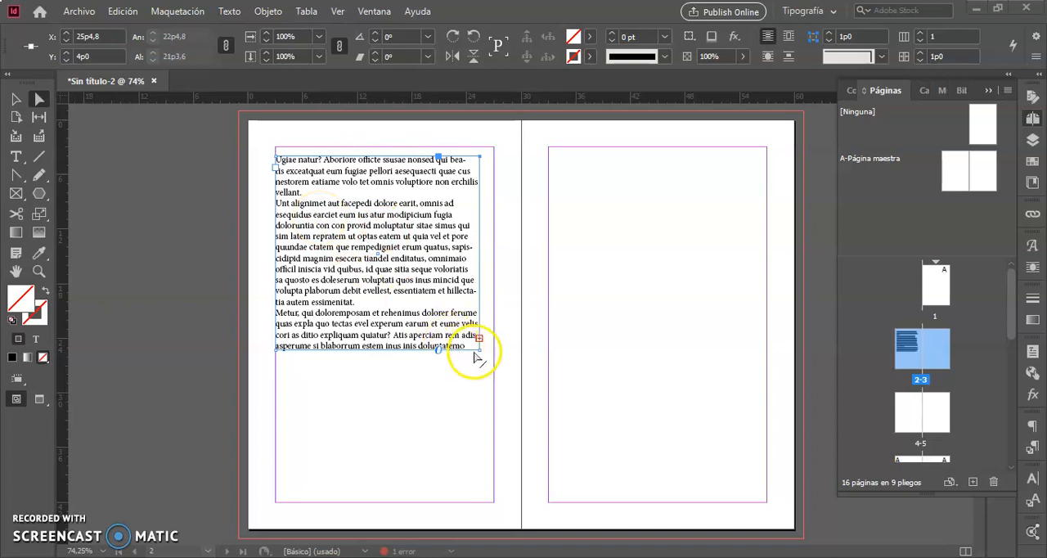
click(434, 440)
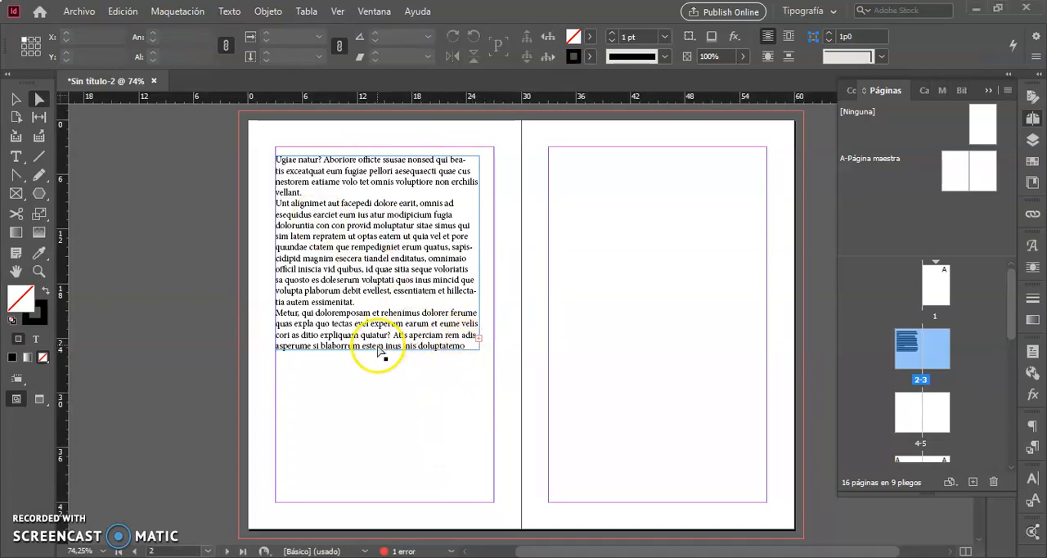
- Select the whole second paragraph of the placeholder text inside the frame
click(16, 99)
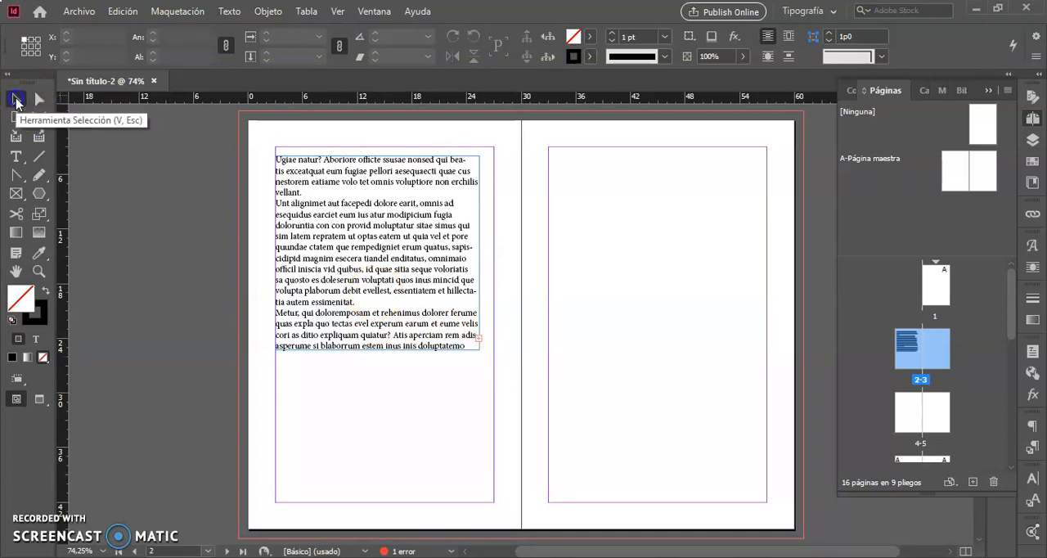
double_click(397, 237)
triple_click(396, 236)
click(395, 236)
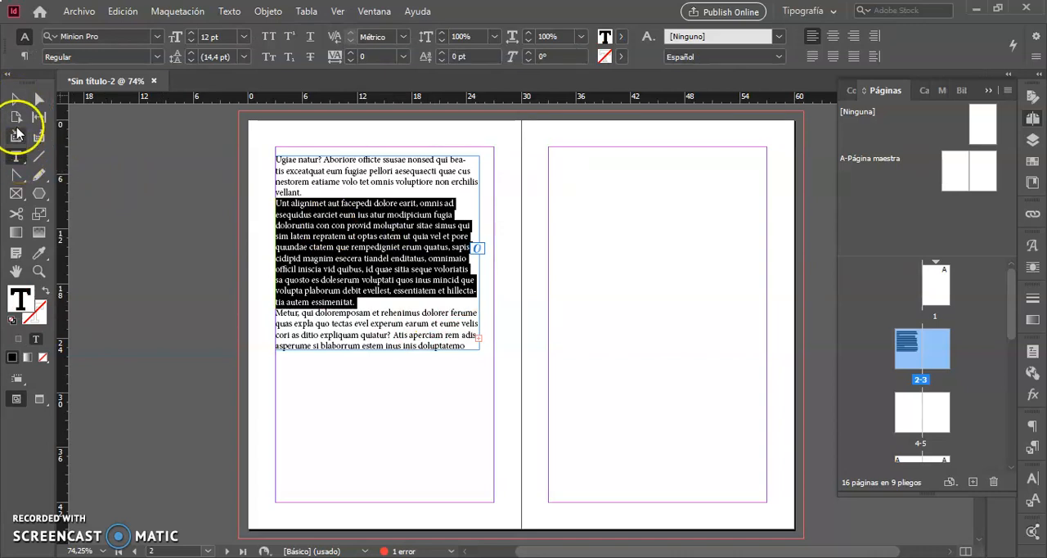
- Lengthen the text frame to about 32p8 and move it to about X 4p7, Y 5p4
click(16, 101)
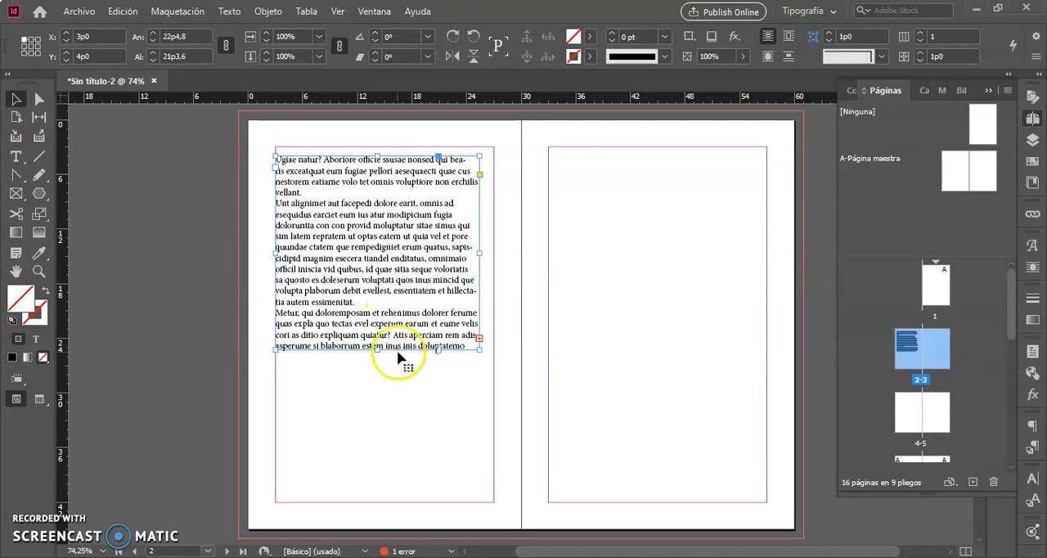
drag(375, 350, 388, 456)
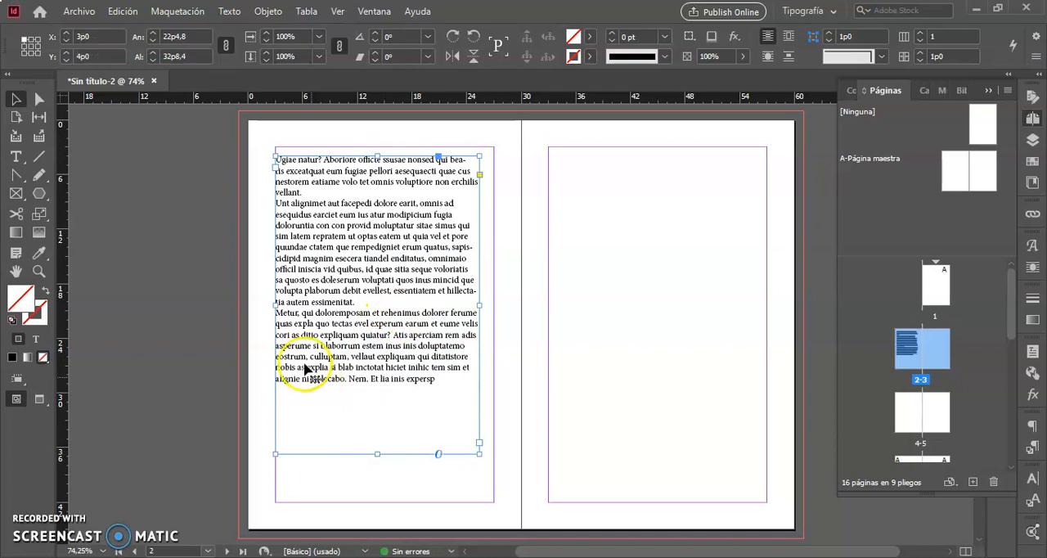
drag(372, 299, 386, 311)
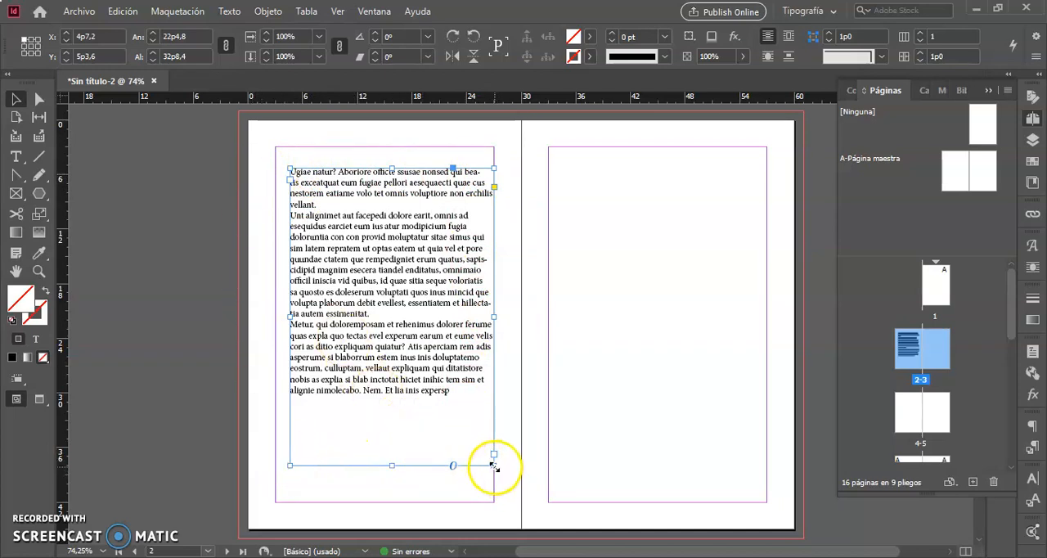
- Resize the text frame to about 20p2 wide and 15p8 tall so part of the text is overset
drag(416, 402, 456, 364)
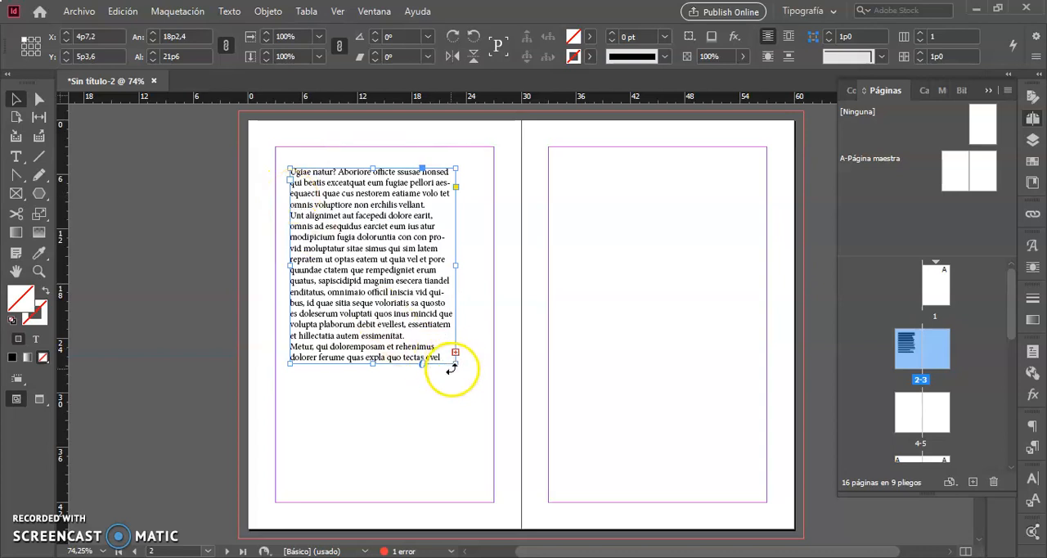
drag(455, 366, 474, 449)
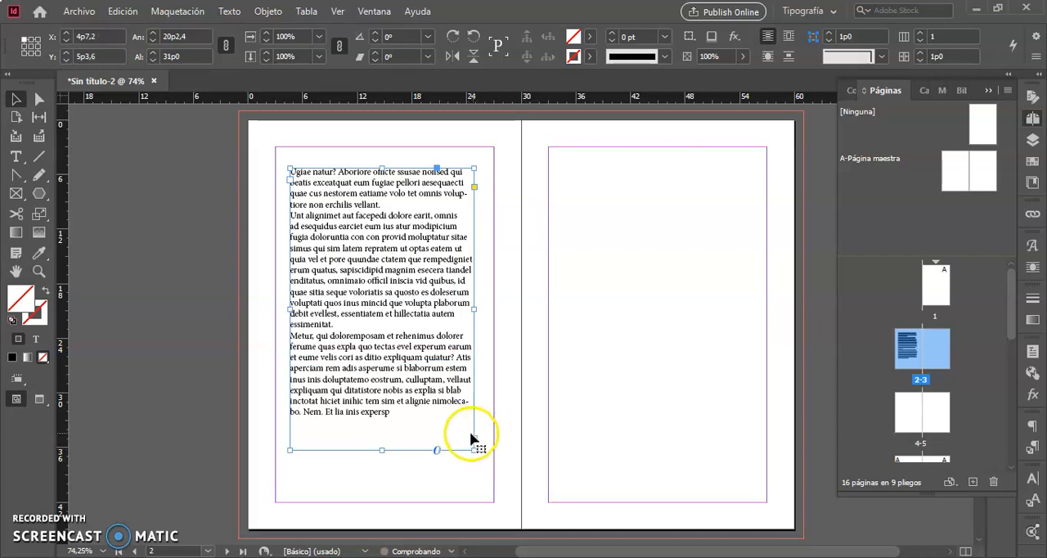
drag(382, 450, 381, 311)
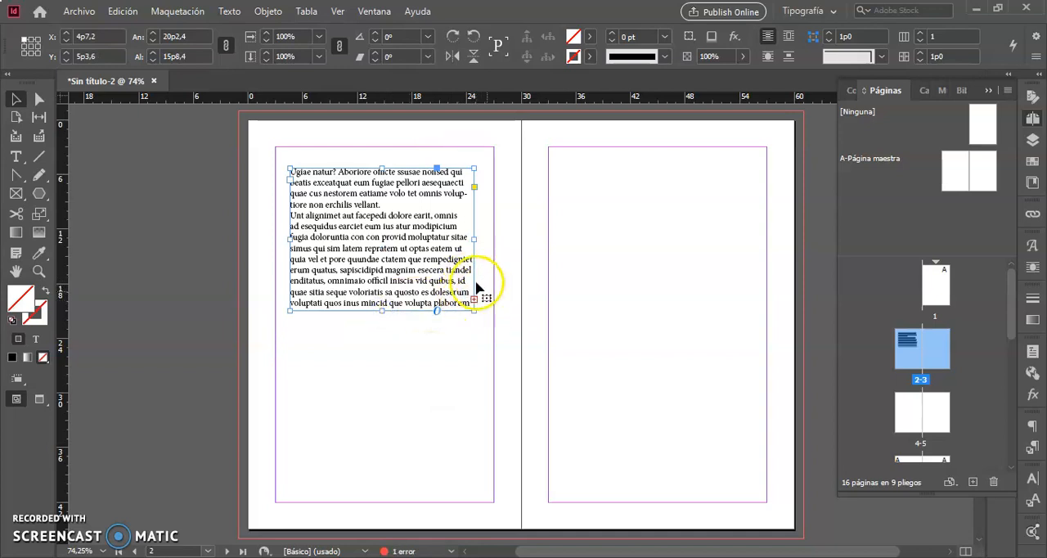
- Shorten the page 2 frame to about 13p11 and thread its overset text into a new frame about 20p7 by 20p2 on page 3
click(473, 300)
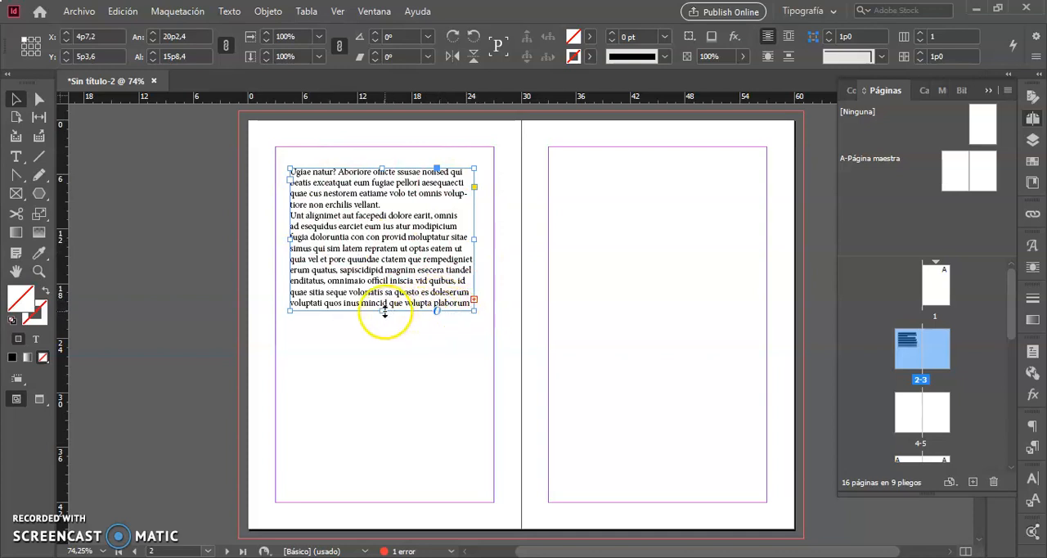
drag(380, 312, 404, 297)
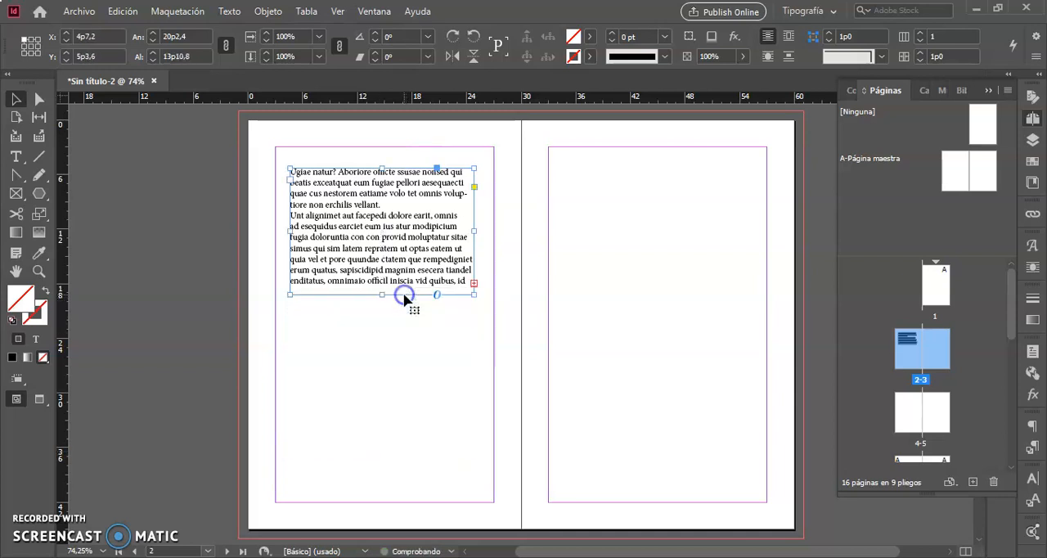
click(473, 282)
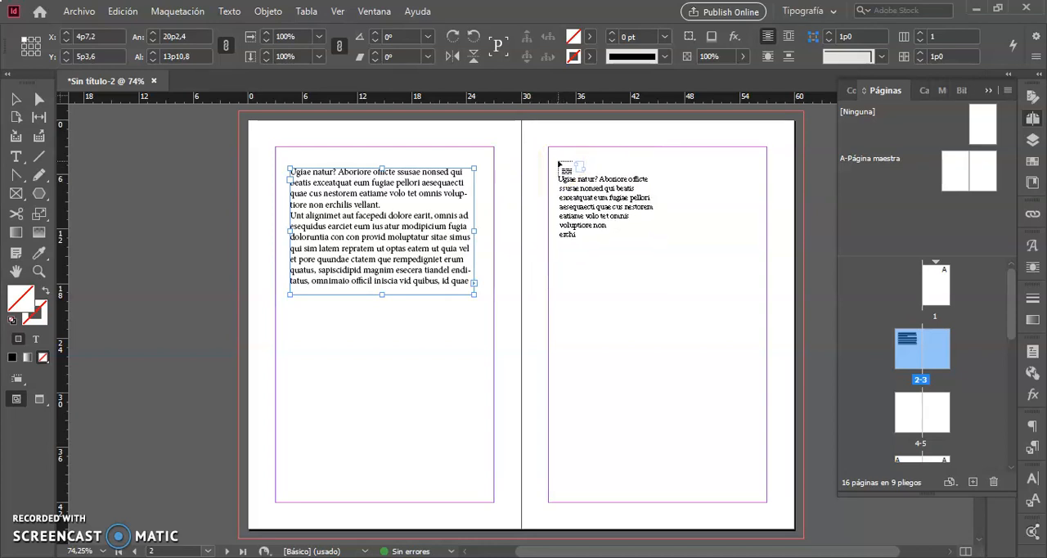
drag(558, 161, 744, 343)
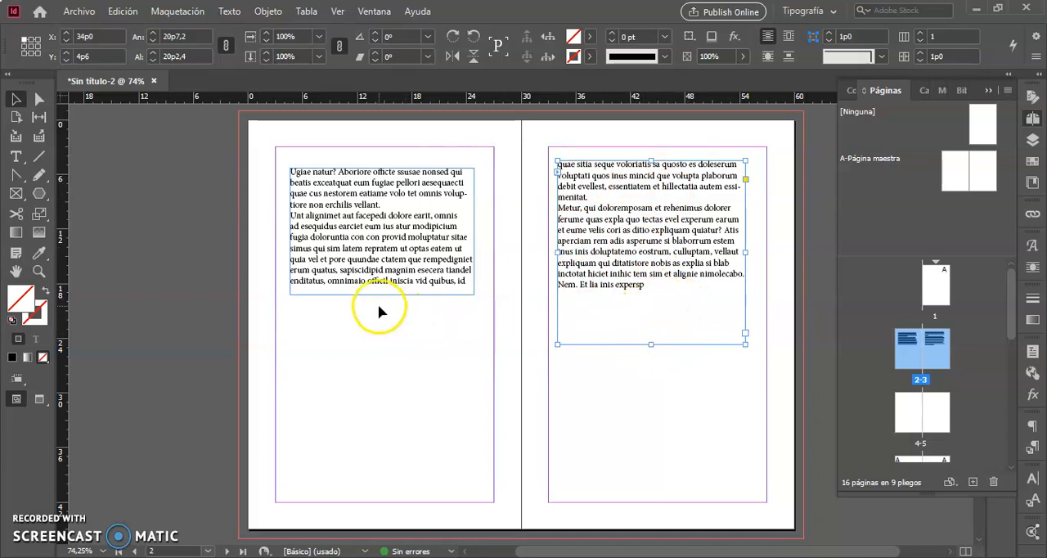
- Lengthen the page 2 text frame to about 15p1 and show the text threads between the linked frames
click(381, 278)
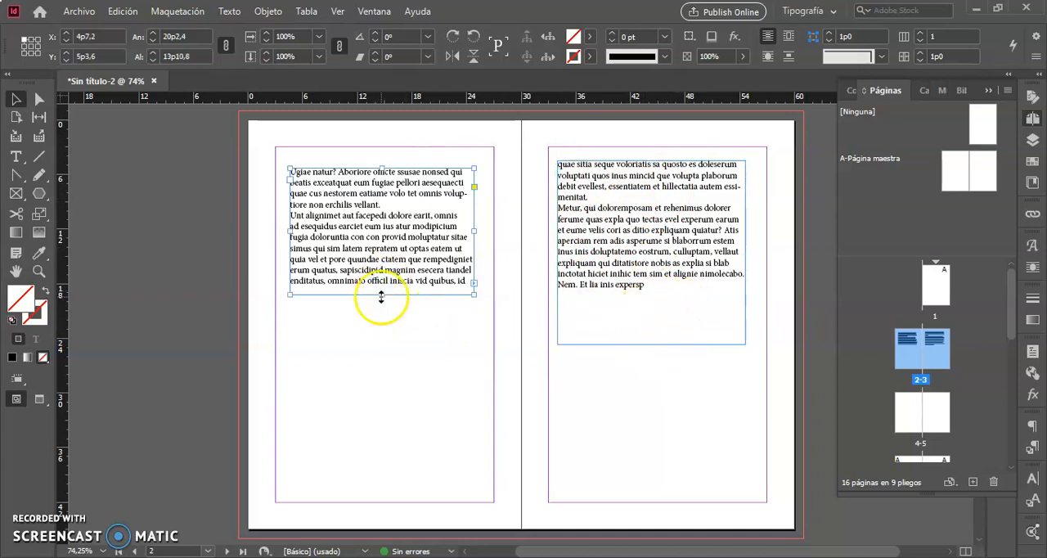
mouse_move(381, 297)
mouse_down()
mouse_move(375, 335)
mouse_move(387, 307)
mouse_up()
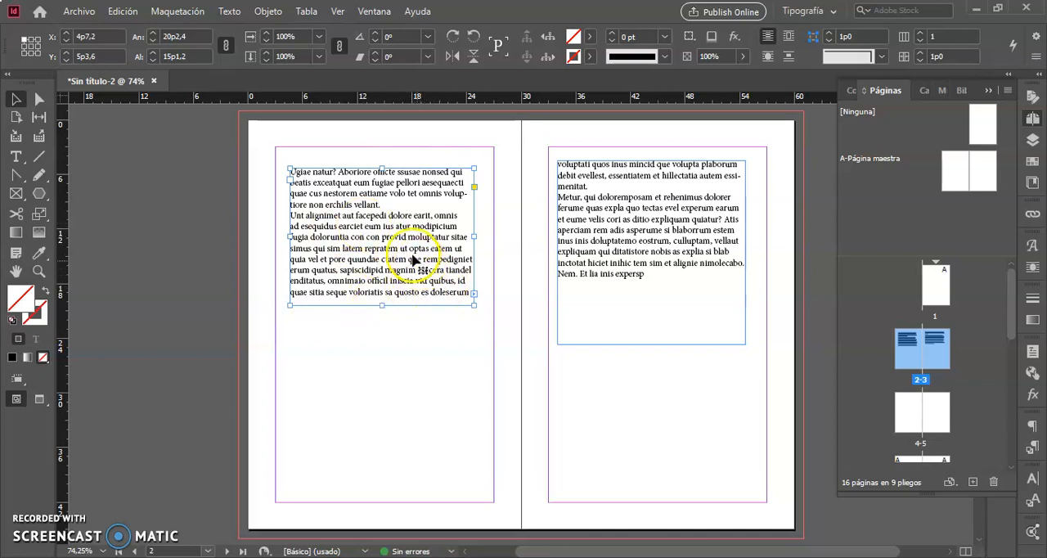
click(335, 13)
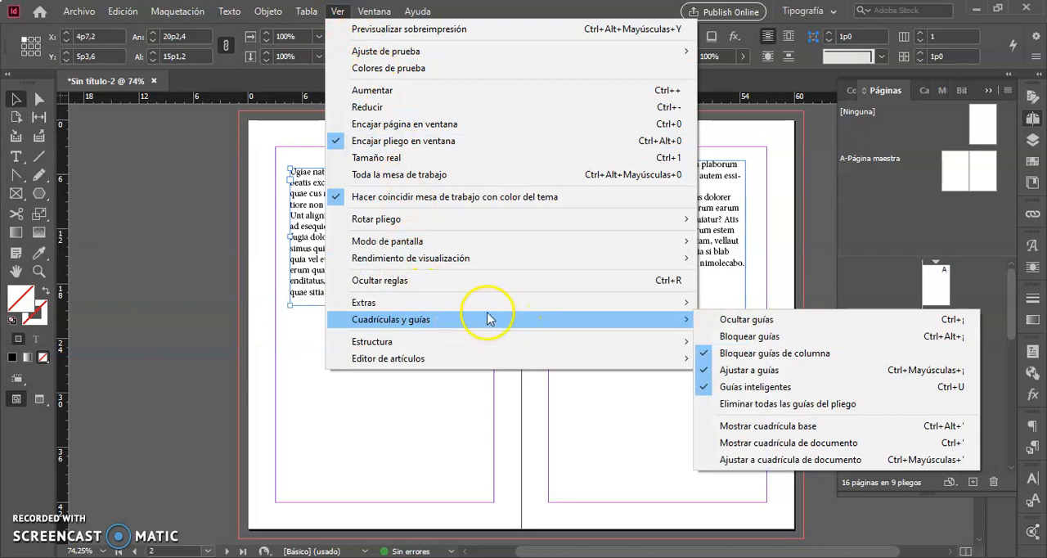
mouse_move(489, 310)
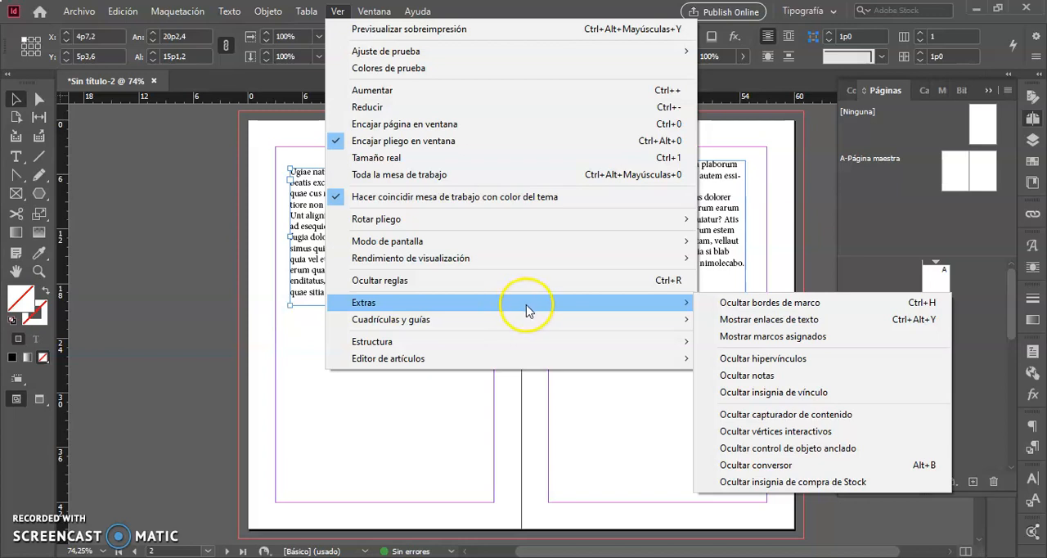
click(754, 321)
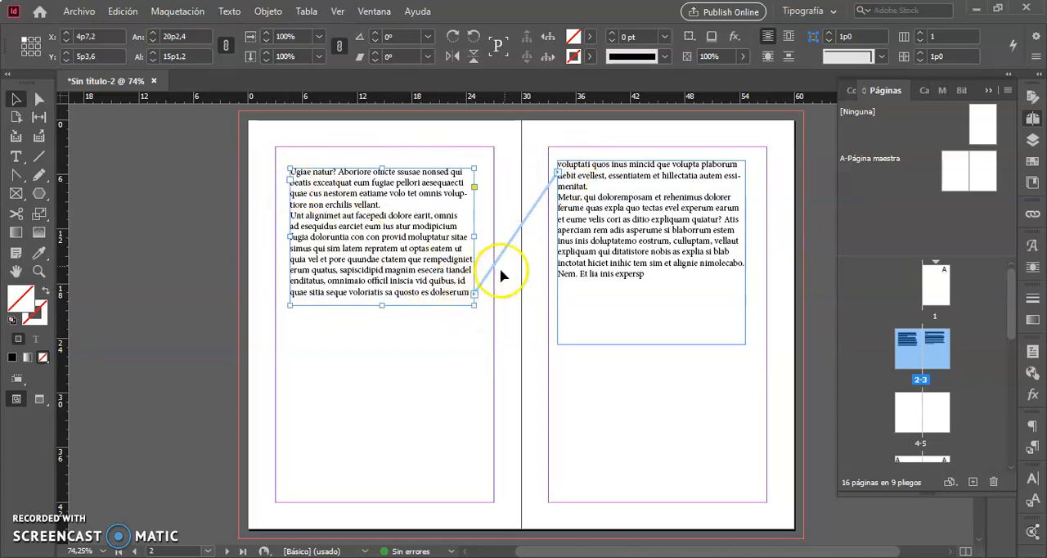
- Shorten the page 3 text frame to about 9p5 and lengthen it again to about 20p6
click(661, 332)
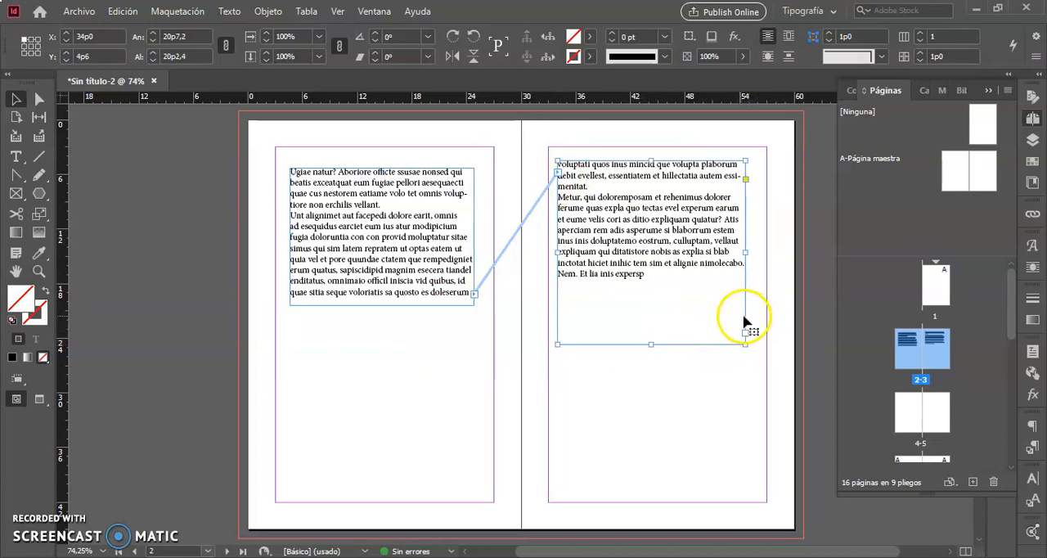
drag(651, 346, 650, 249)
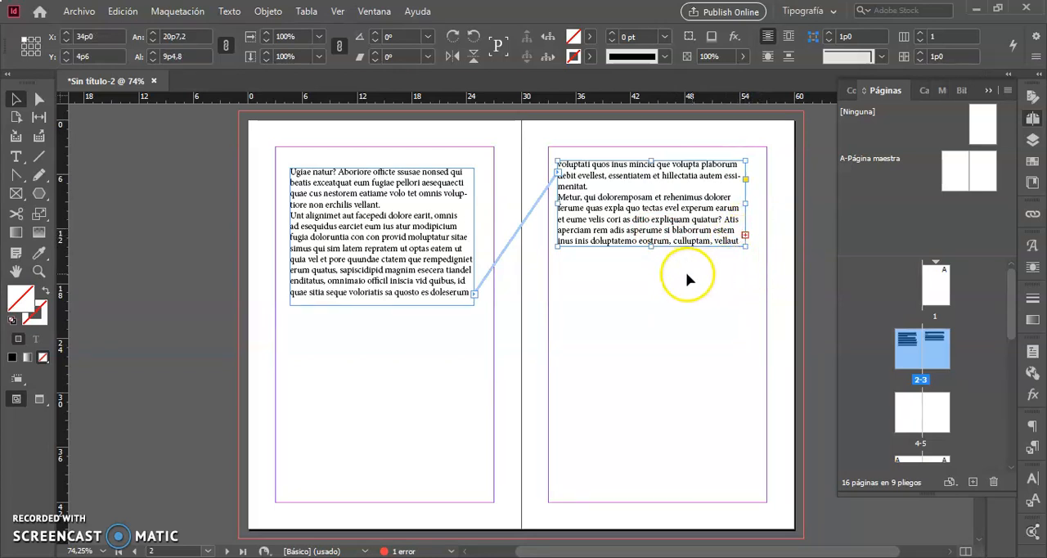
drag(651, 246, 659, 351)
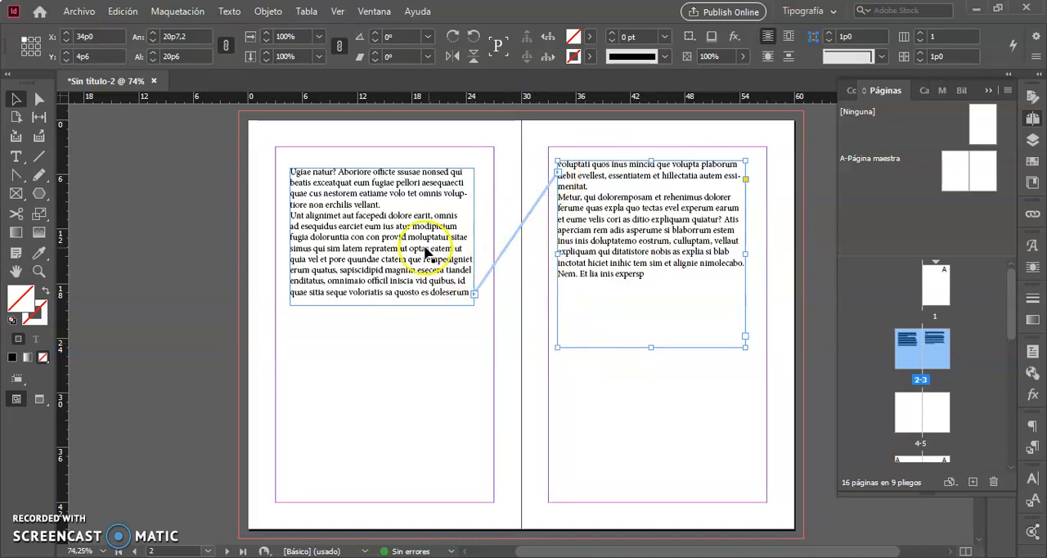
- Swap the two threaded frames between the facing pages and return the first frame to page 2 at X 3p0, Y 3p0
drag(411, 242, 676, 425)
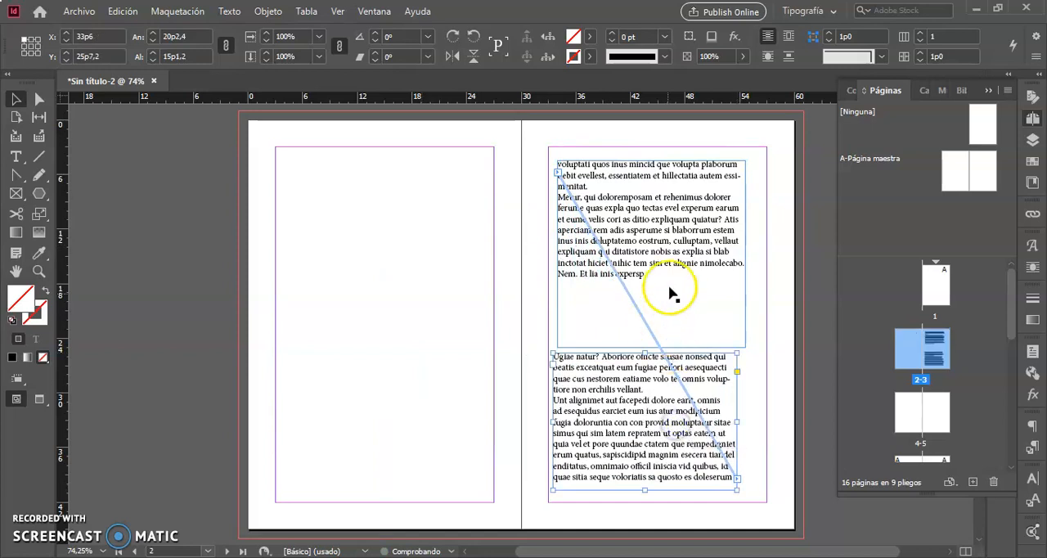
drag(663, 243, 406, 294)
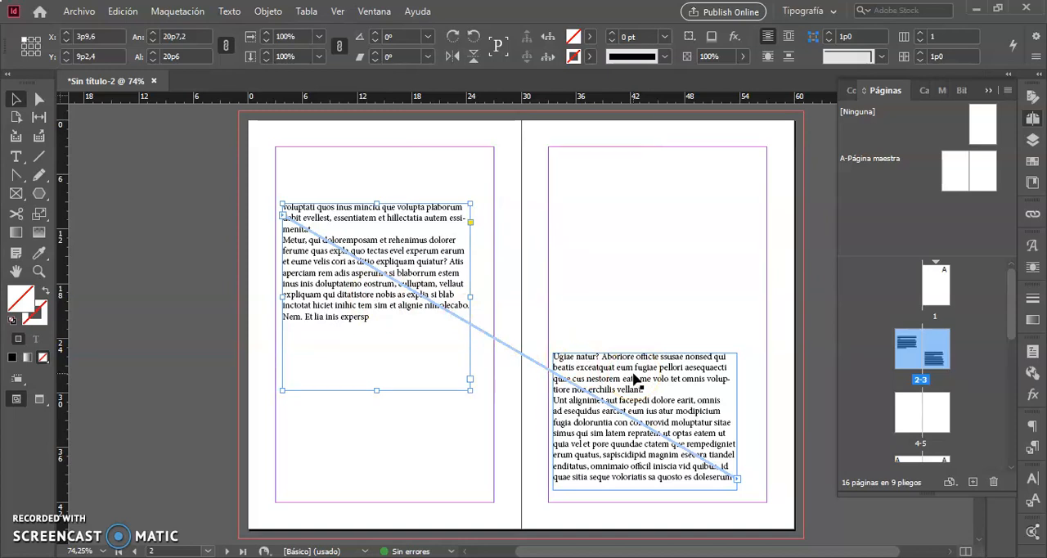
drag(636, 379, 353, 170)
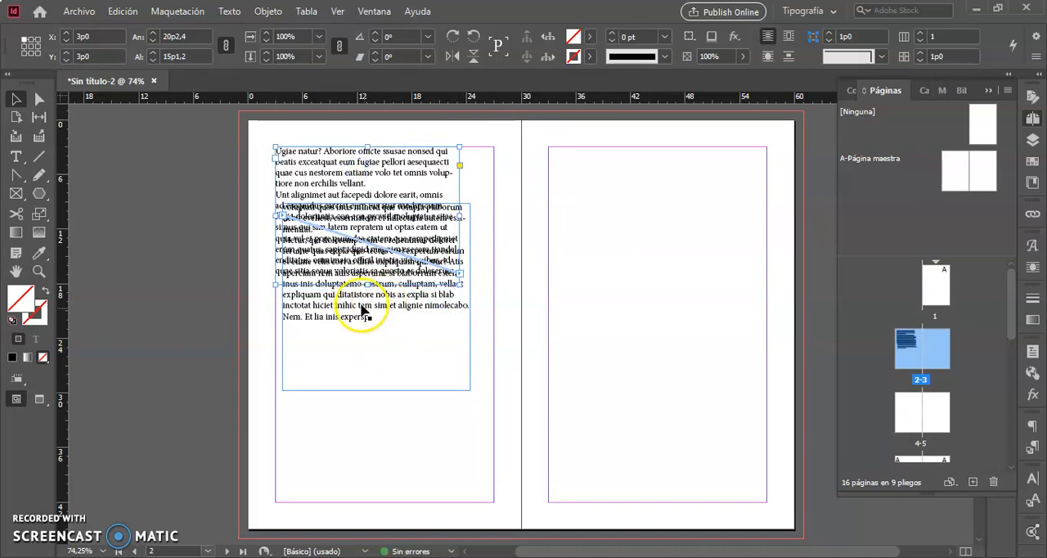
- Shorten the second frame to about 8p5 below the first and thread its overset text into a new frame about 20p7 by 10p11
drag(360, 309, 356, 398)
drag(373, 478, 374, 368)
click(467, 358)
drag(283, 387, 468, 484)
drag(470, 487, 470, 487)
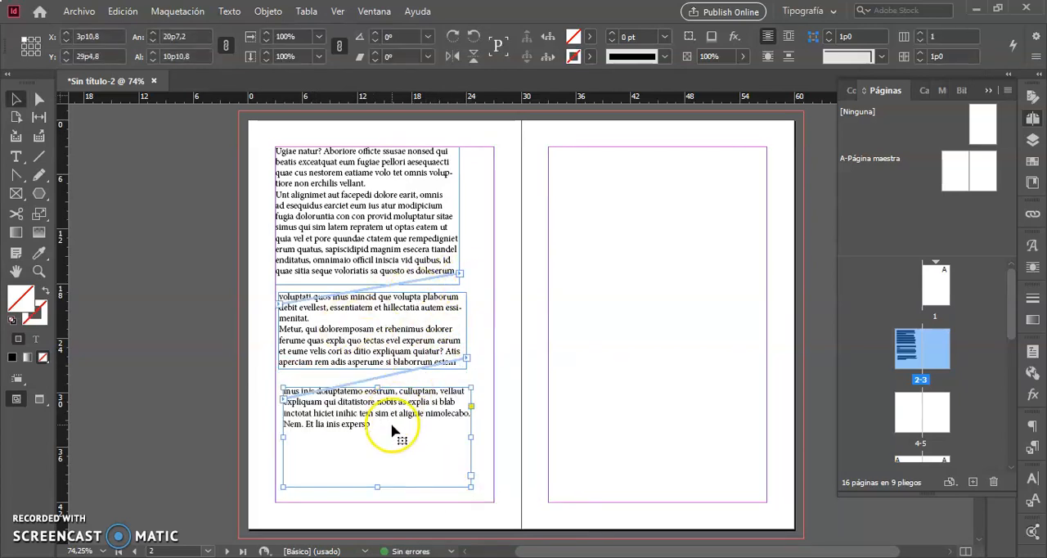
- Reposition the middle threaded frame, narrow it to about 10p5, and delete it from the thread
drag(393, 337, 627, 315)
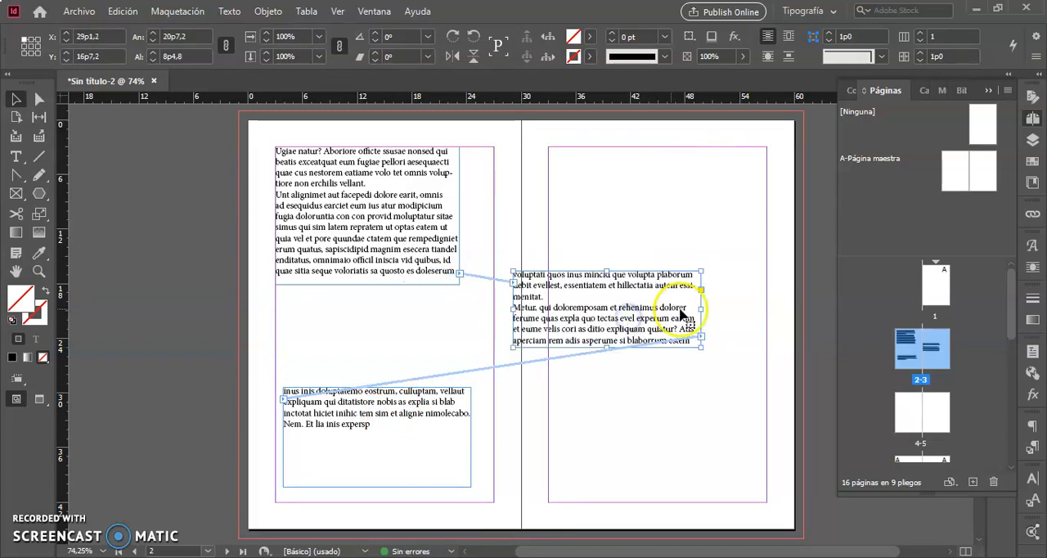
drag(702, 309, 377, 342)
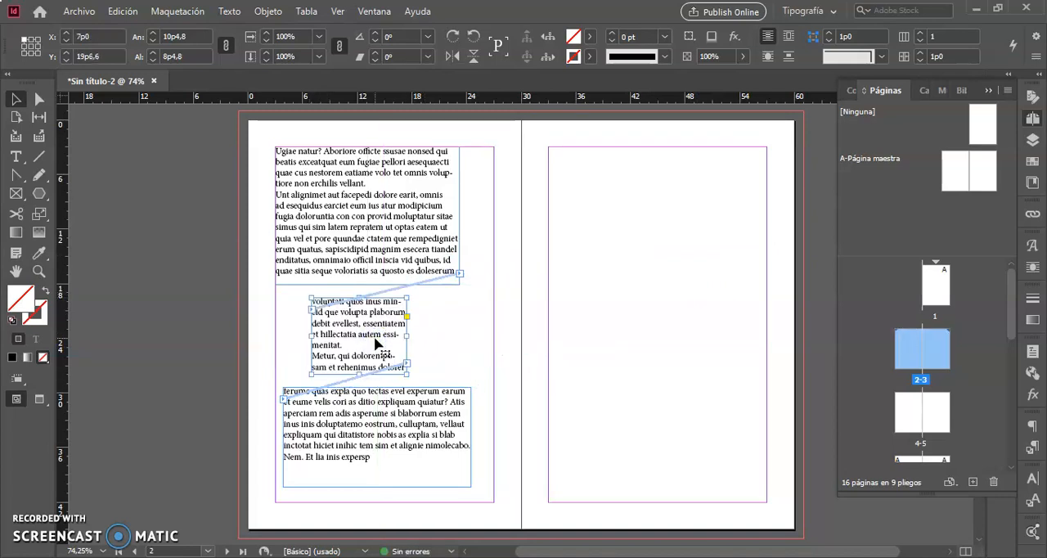
key(Delete)
- Delete the first threaded frame at the top of page 2 so its text flows into the remaining frame
click(388, 215)
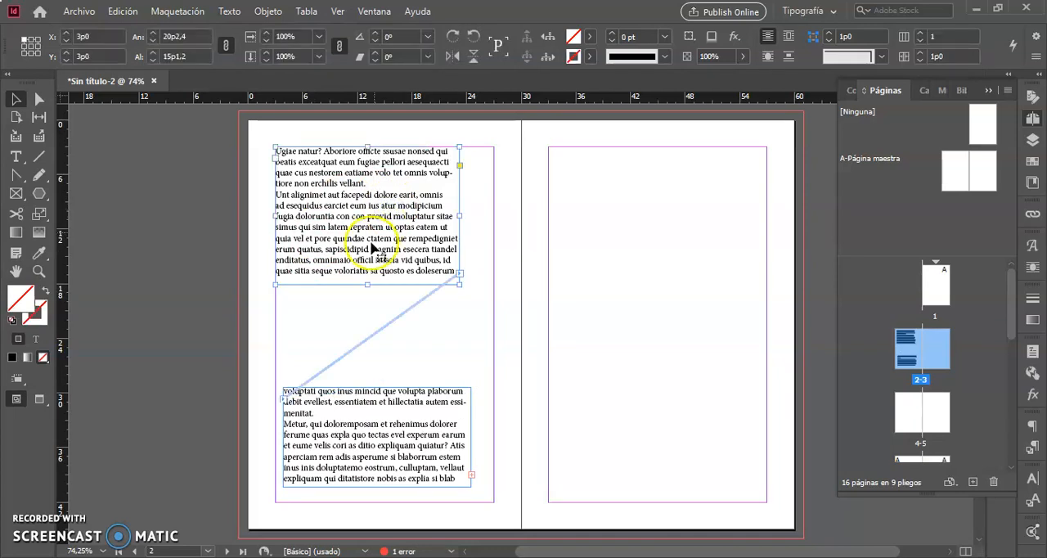
click(365, 445)
click(367, 236)
key(Delete)
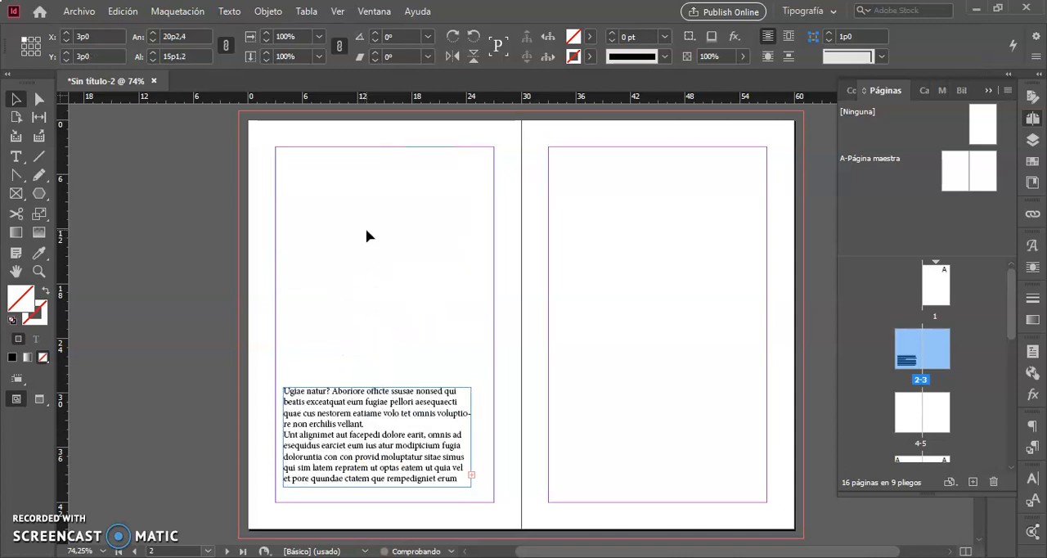
- Move the remaining text frame to about X 3p0, Y 4p5 and lengthen it to about 22p2
click(358, 242)
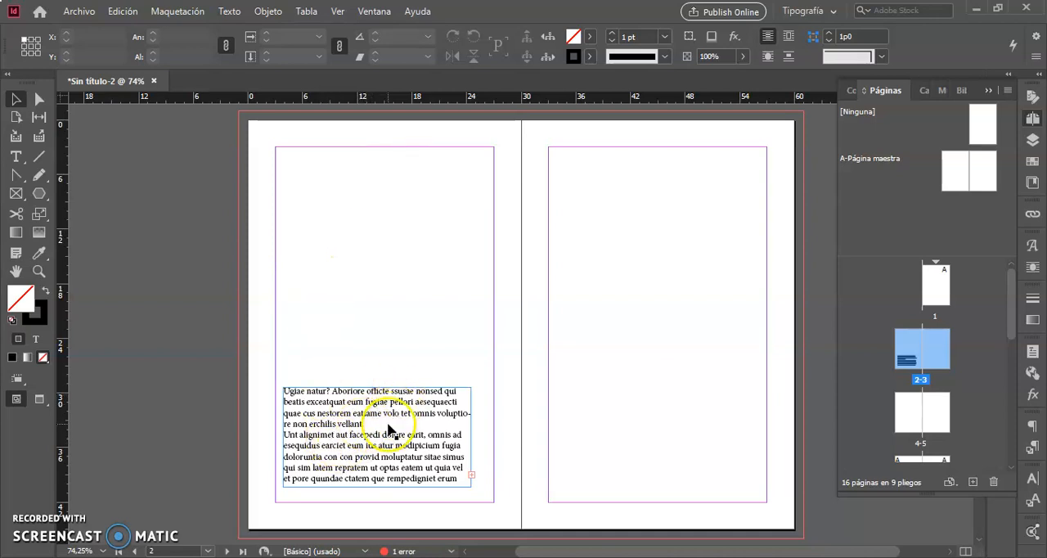
drag(390, 432, 395, 219)
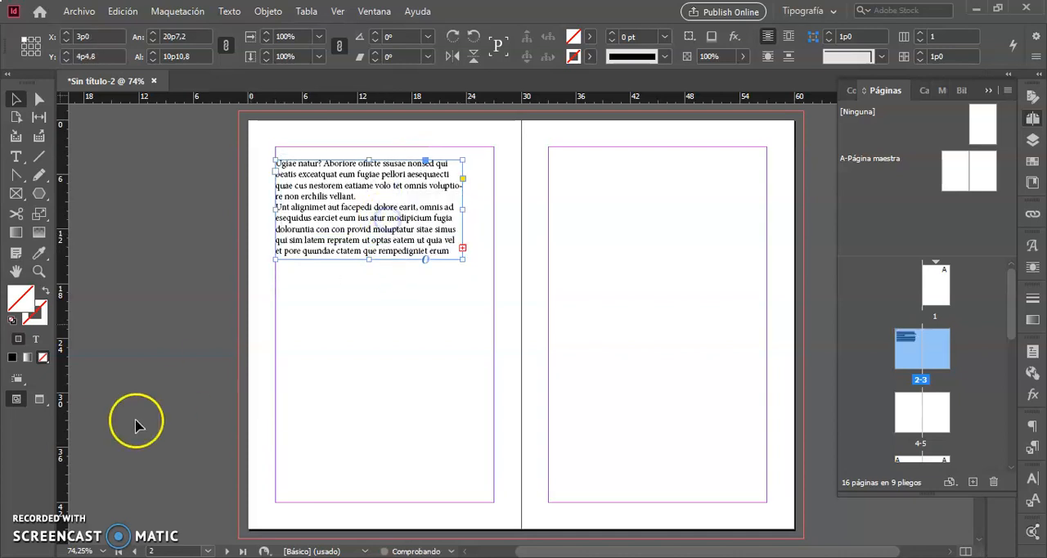
click(37, 527)
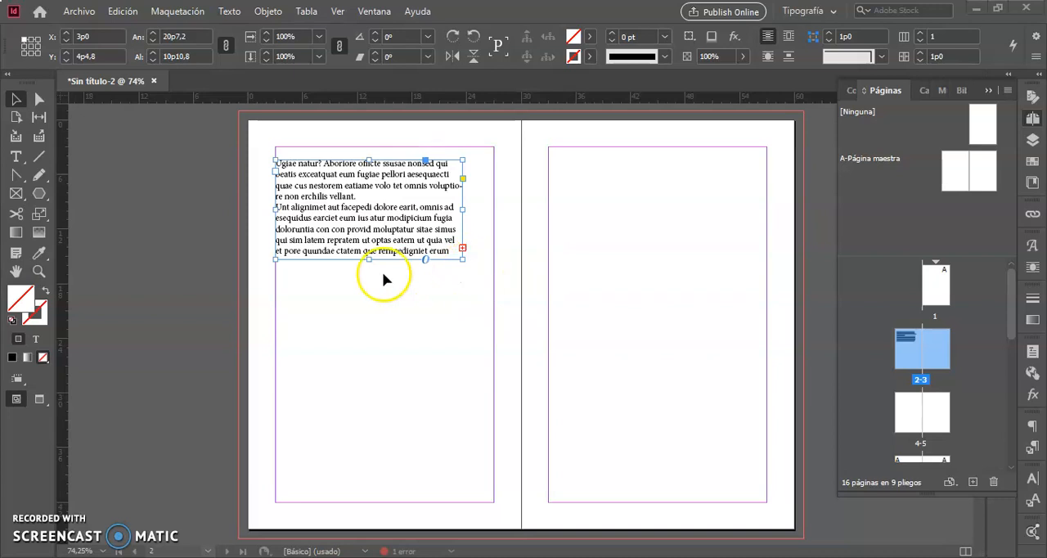
drag(369, 260, 370, 362)
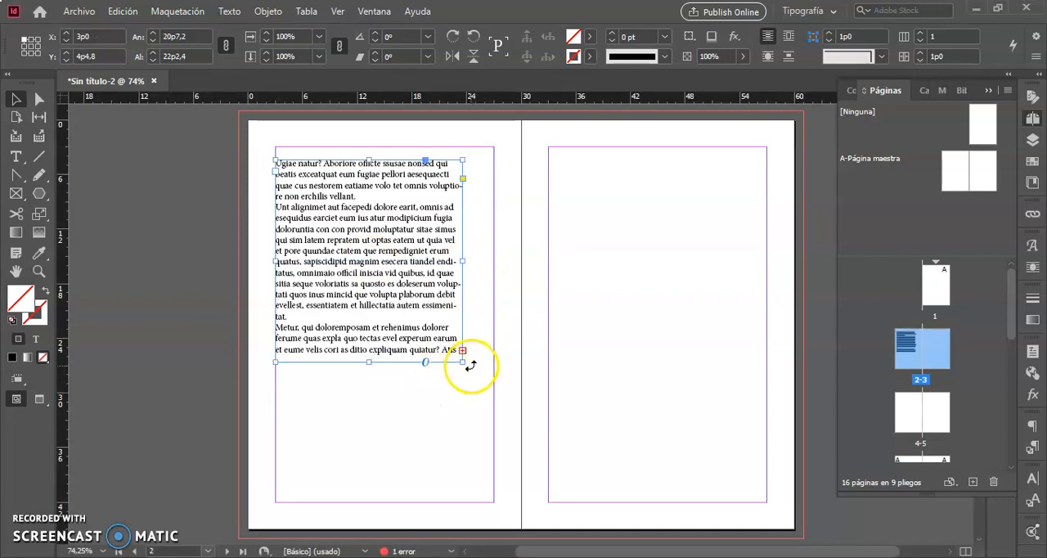
- Rotate the text frame about 42.5°, shift it slightly, and undo both changes
drag(472, 366, 502, 268)
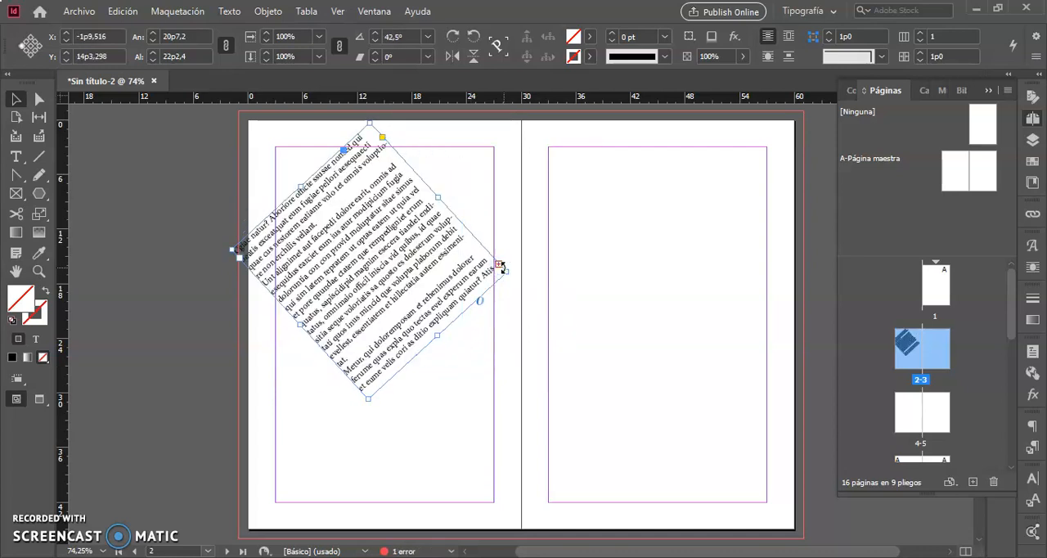
drag(403, 225, 409, 251)
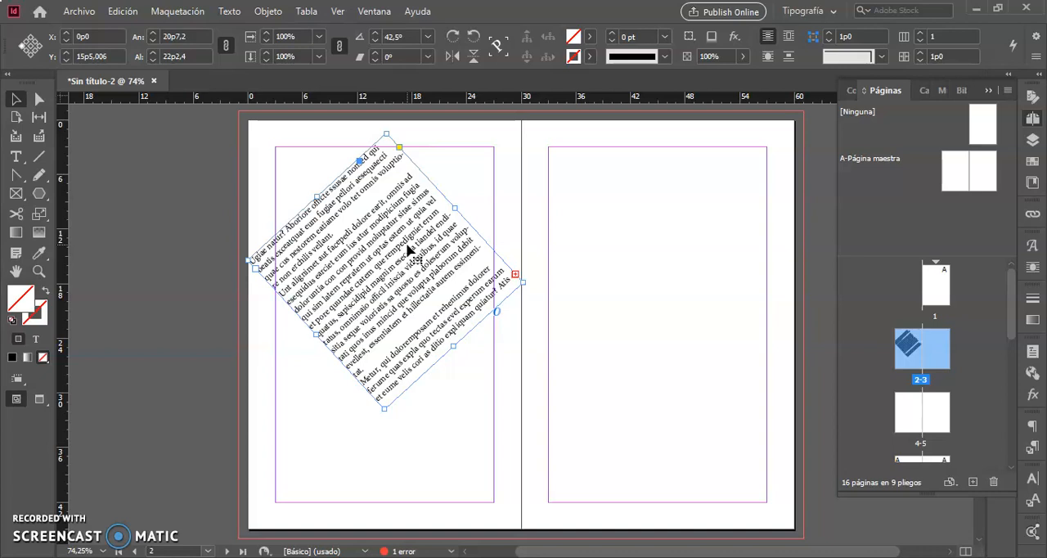
key(ctrl+z)
key(ctrl+z)
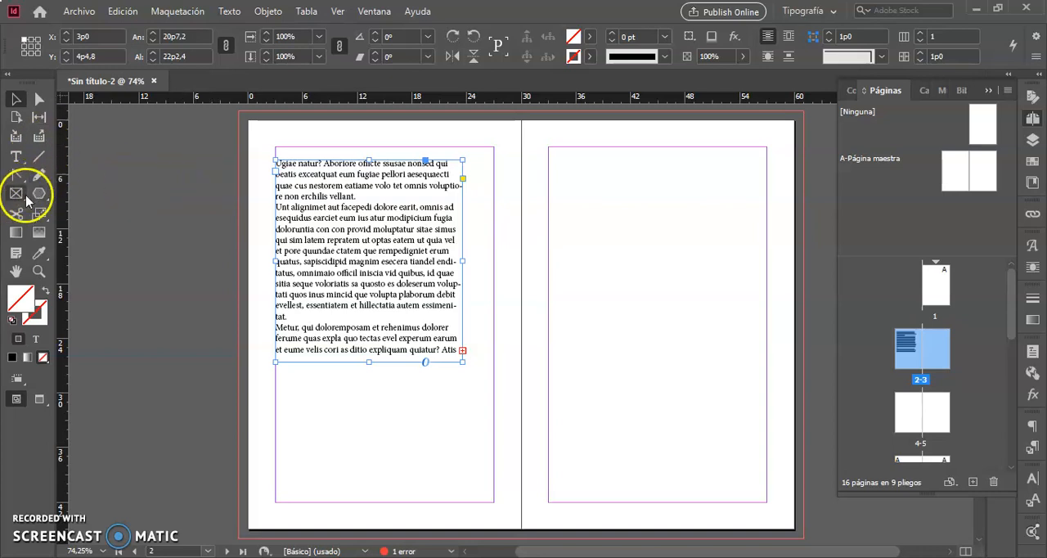
- Add an anchor point midway along the frame's right edge and pull it inward to about X 15p0, forming a notch
key(p)
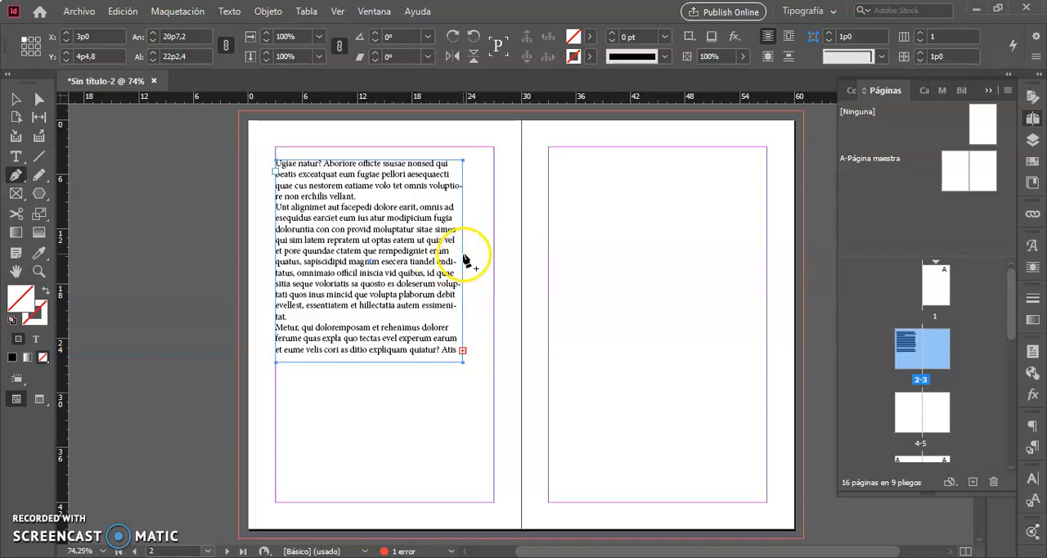
key(a)
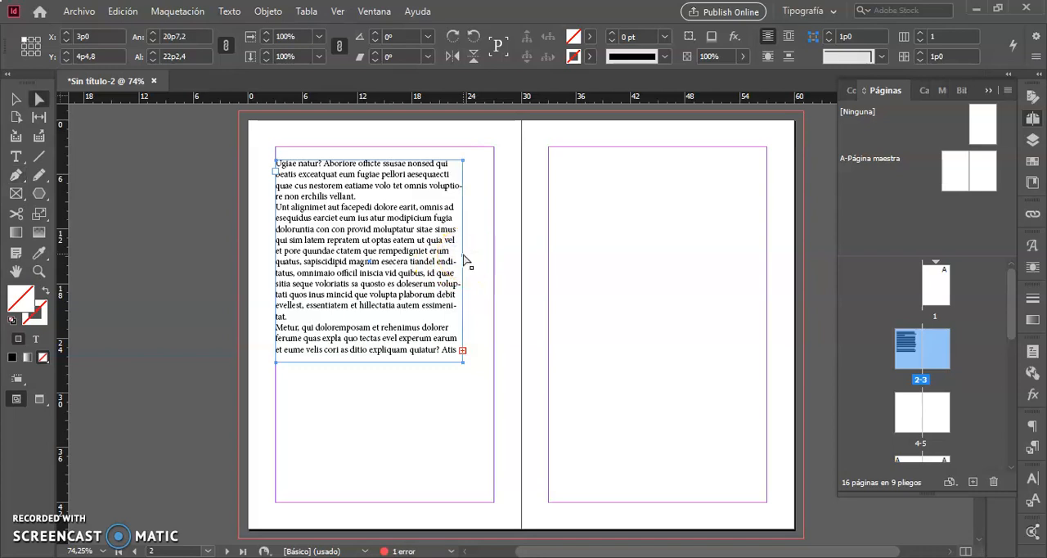
drag(464, 255, 471, 270)
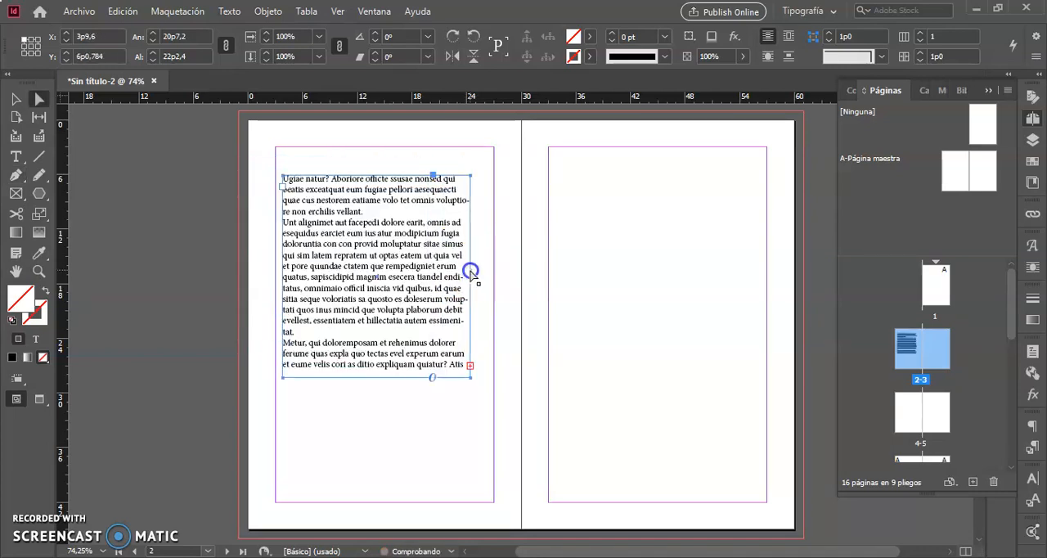
click(471, 271)
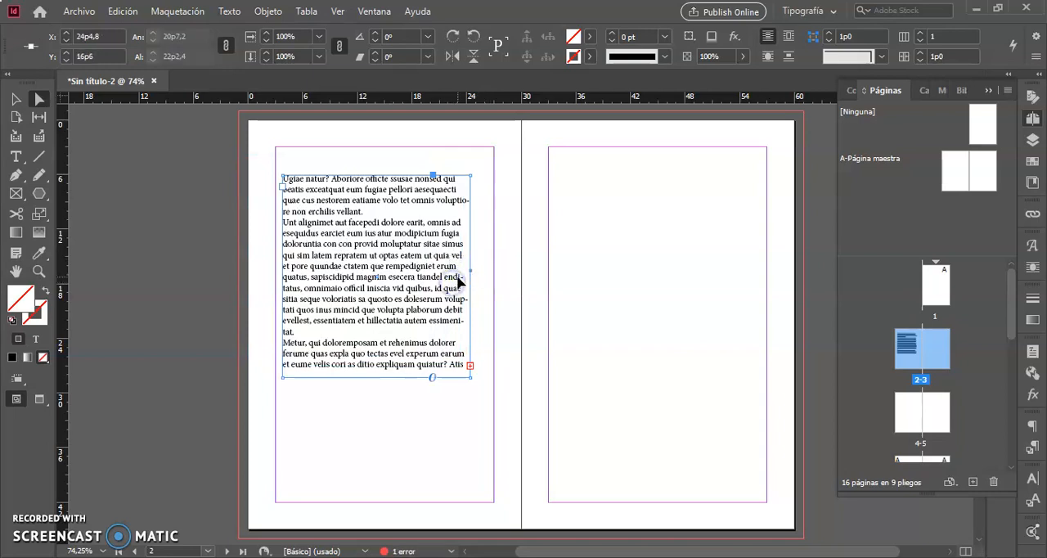
drag(473, 271, 386, 275)
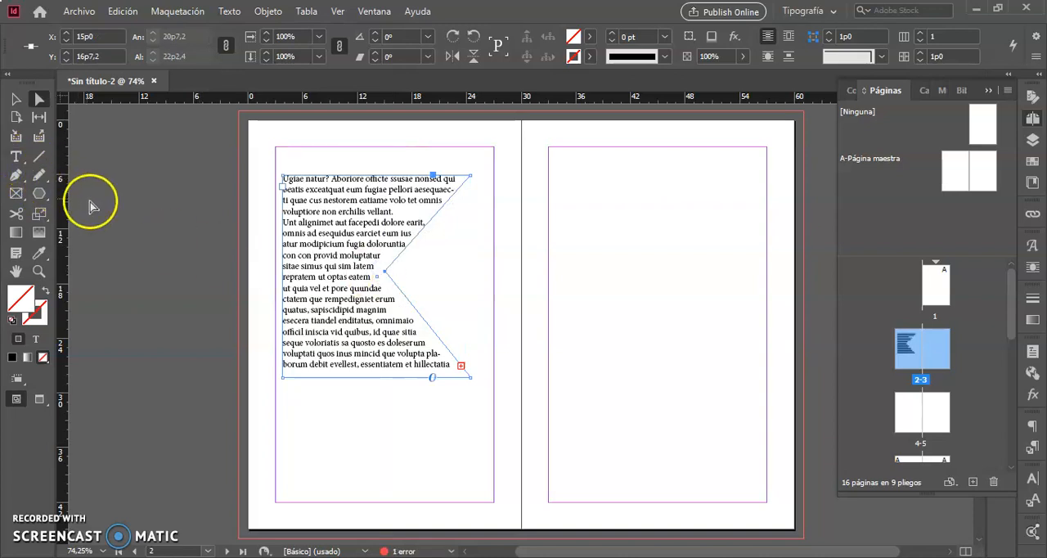
- Convert the notch's corner point into a smooth curve and undo the changes to the frame's shape
click(15, 175)
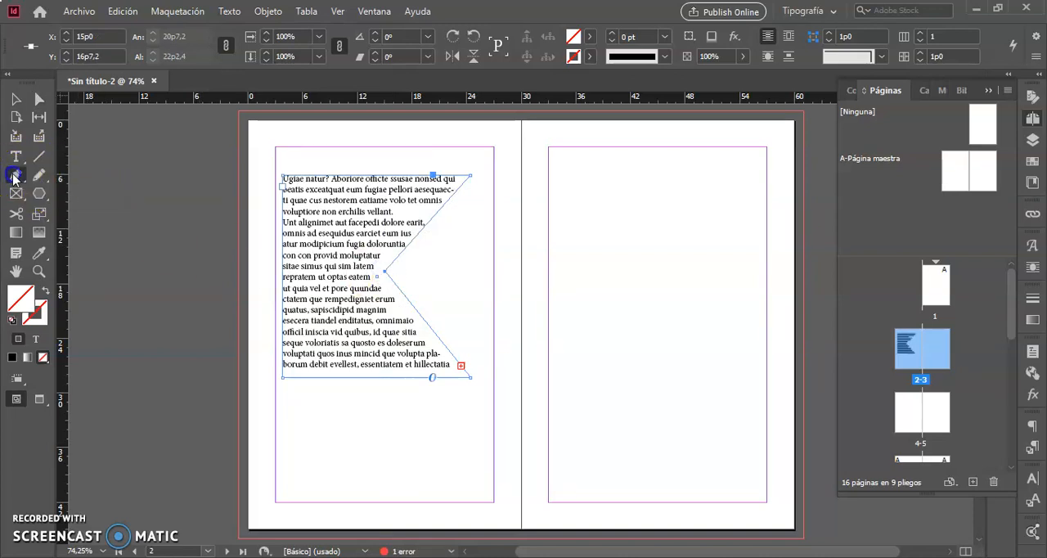
click(90, 245)
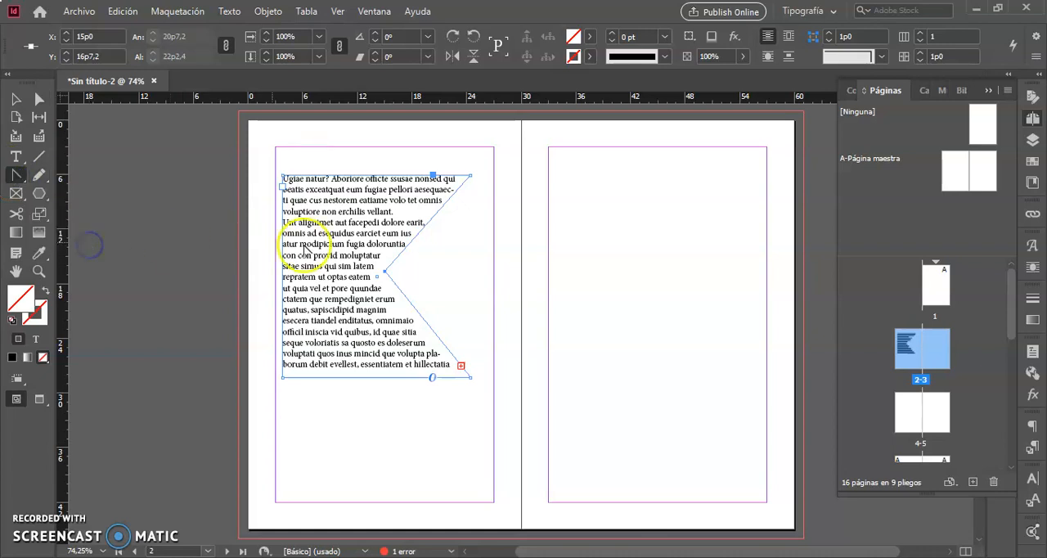
drag(384, 271, 387, 212)
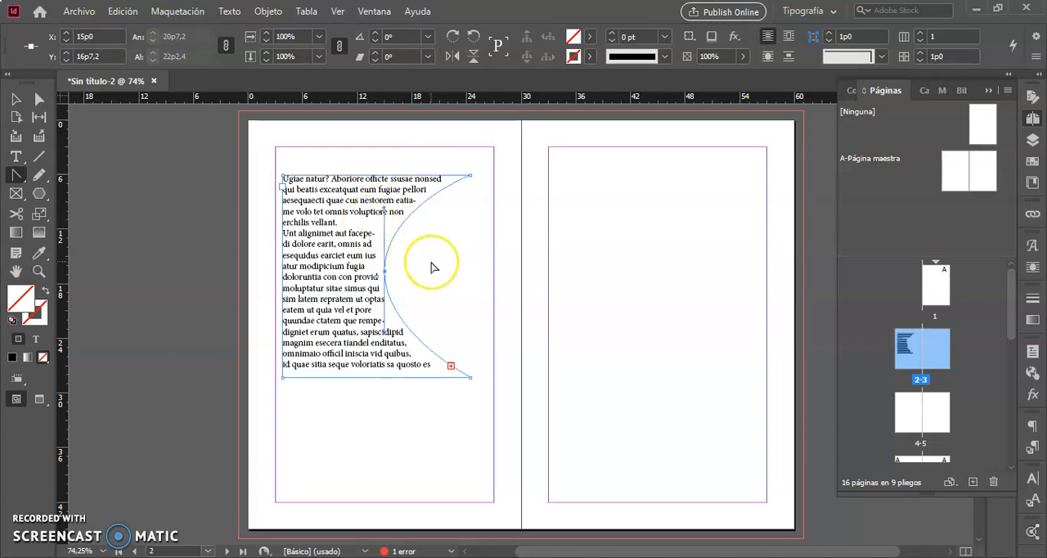
key(ctrl+z)
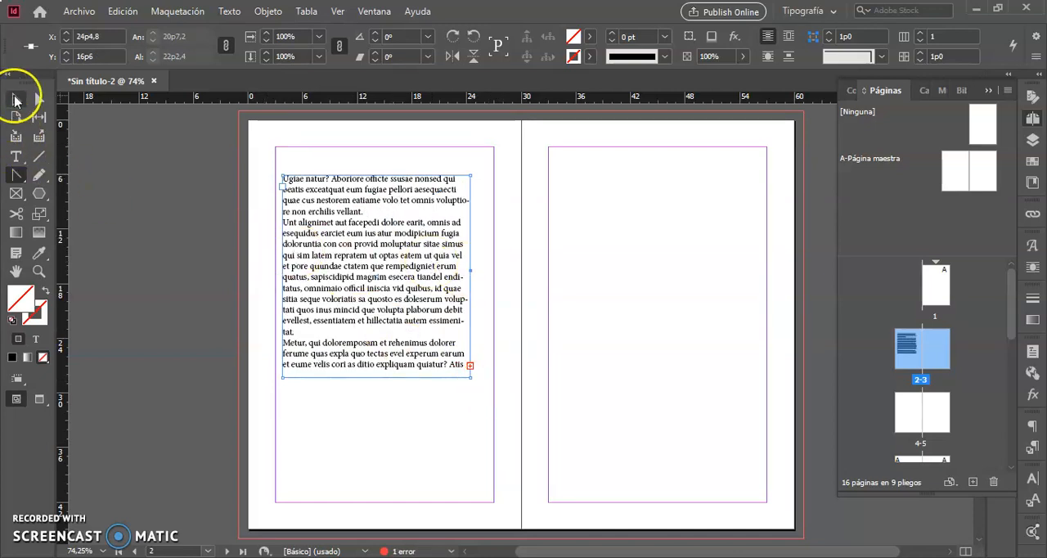
- Move the text frame to X 3p0, Y 3p0 and enlarge it to about 24p0 wide by 36p7 tall
click(15, 100)
drag(330, 270, 322, 243)
drag(462, 350, 494, 480)
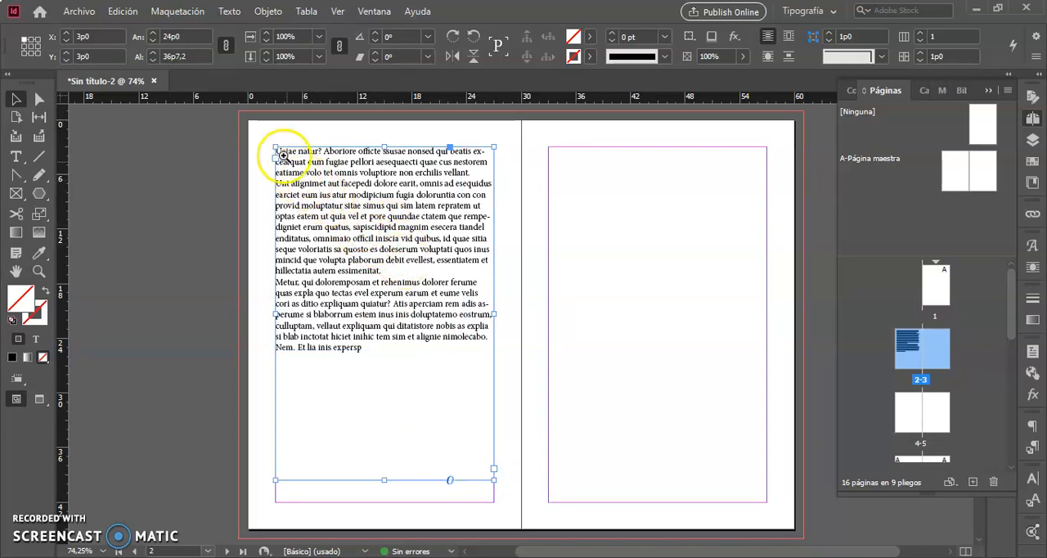
- Select the word "facepedi" in the second paragraph, and extend the selection to its whole line
drag(264, 137, 507, 273)
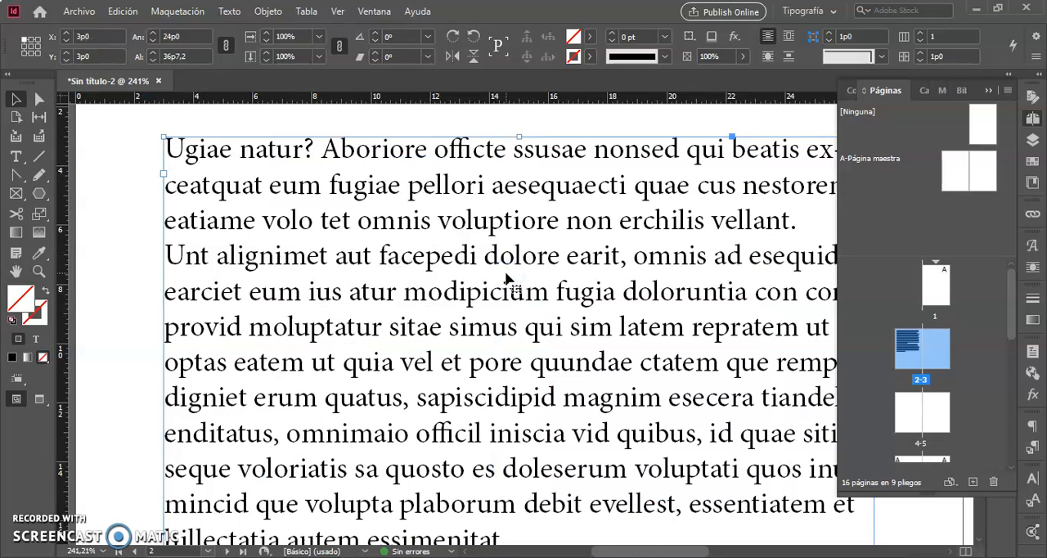
scroll(506, 274, right, 6)
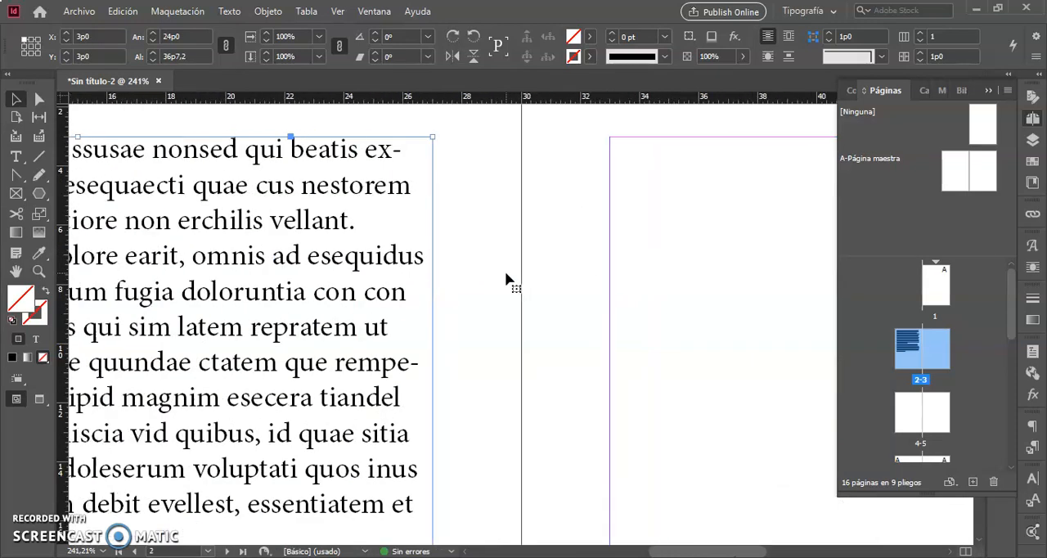
scroll(506, 273, left, 5)
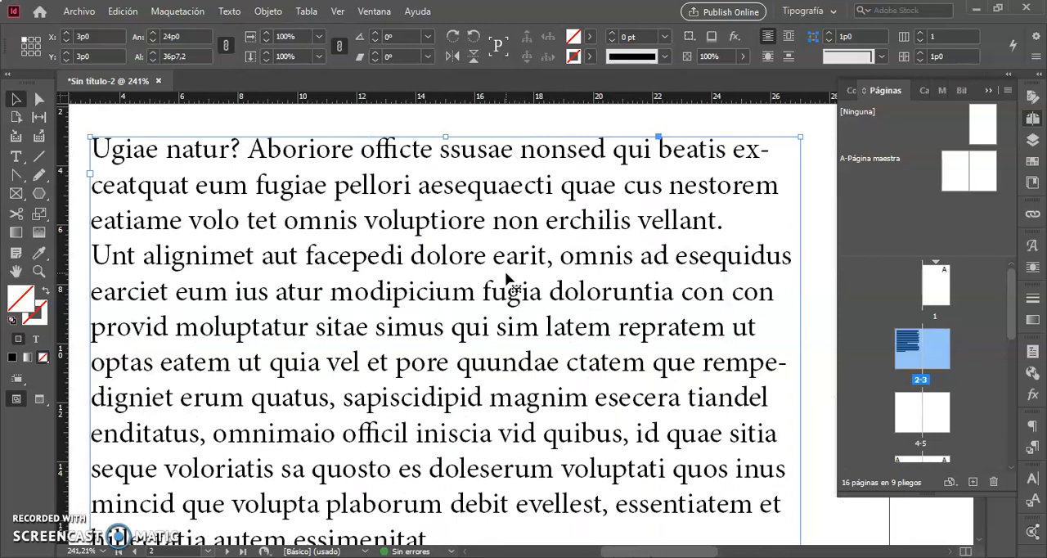
click(18, 157)
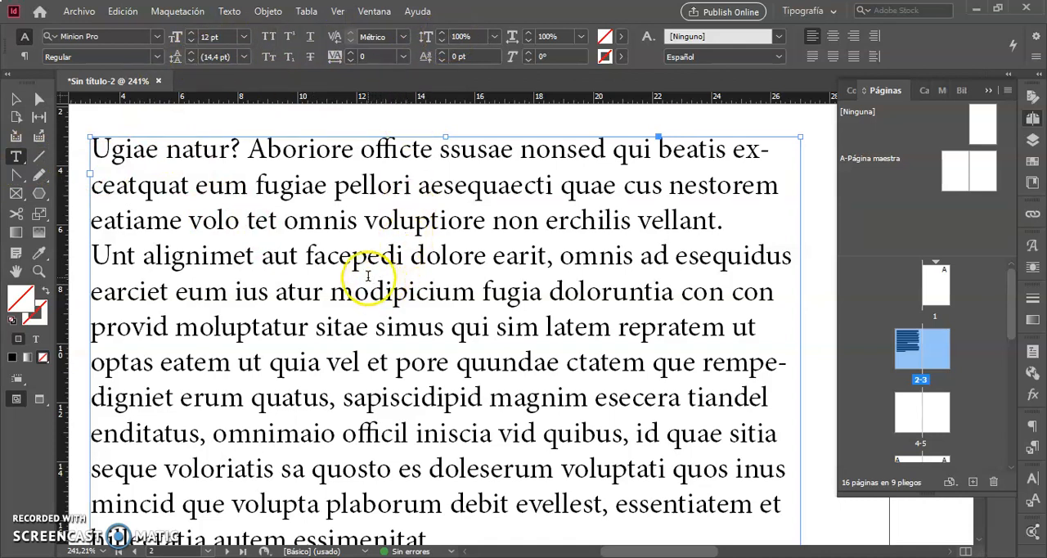
click(380, 256)
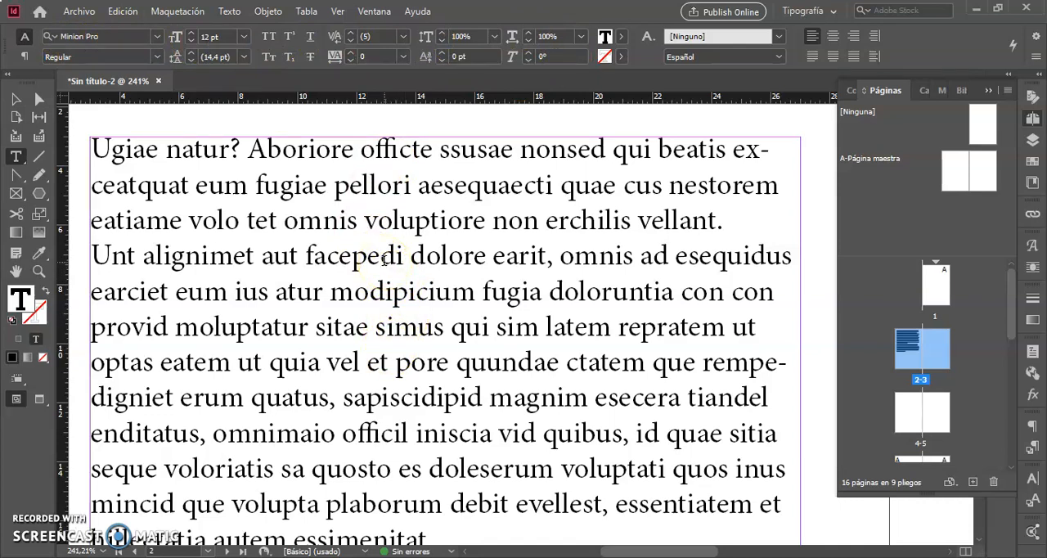
click(382, 257)
double_click(384, 258)
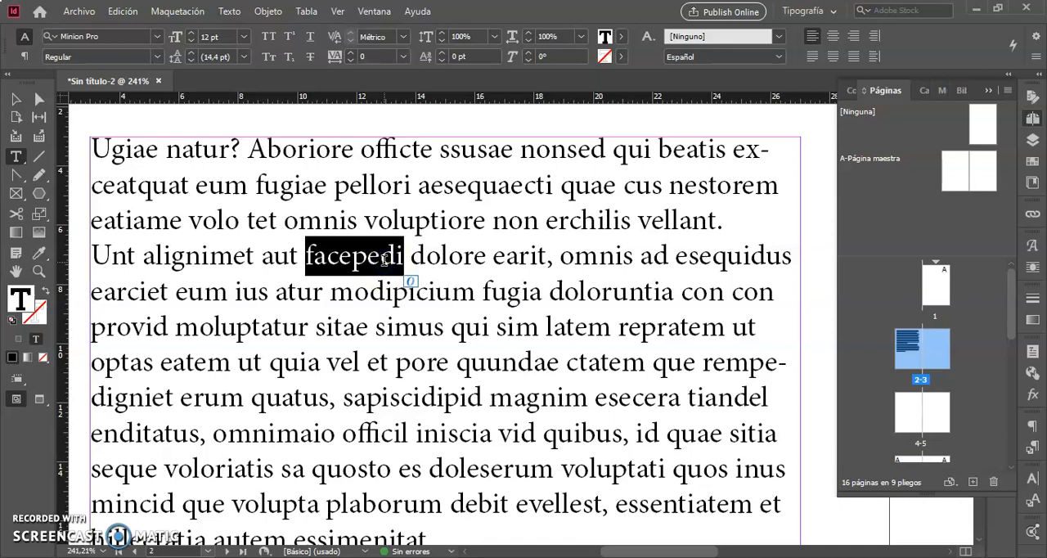
triple_click(383, 260)
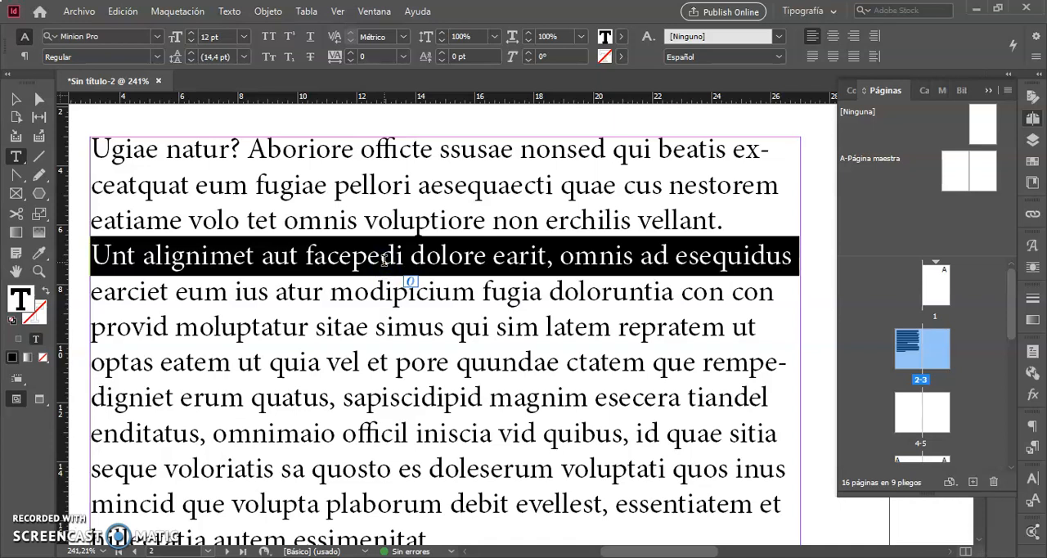
- Select the entire second paragraph, extend the selection to all the text in the story, and return to the Selection tool
click(384, 259)
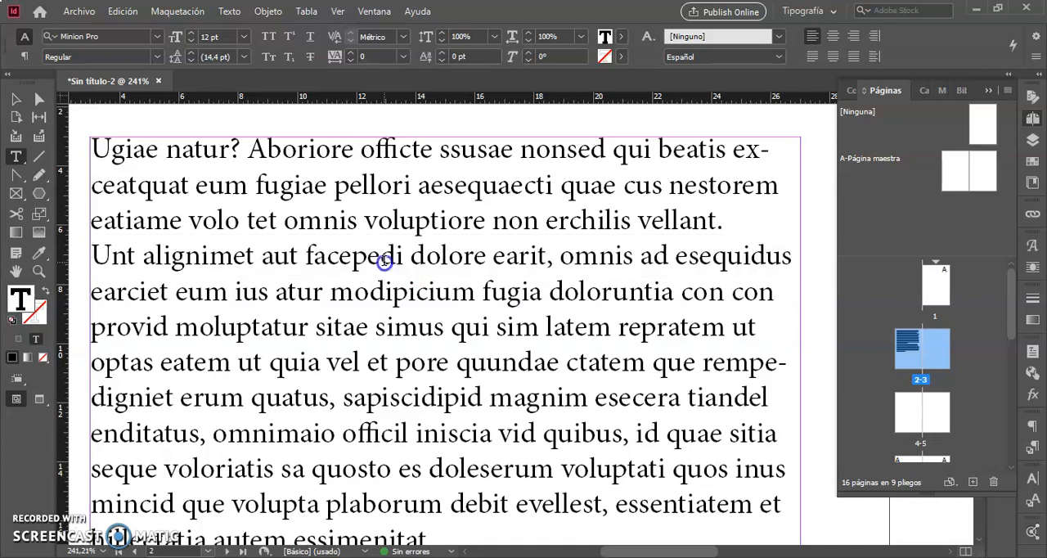
triple_click(384, 260)
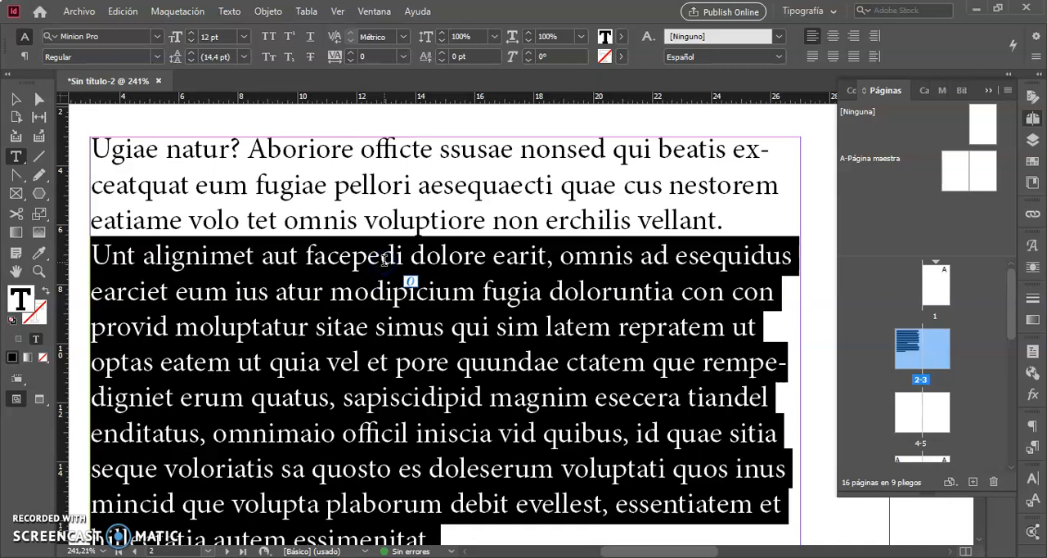
click(384, 259)
triple_click(384, 259)
double_click(384, 259)
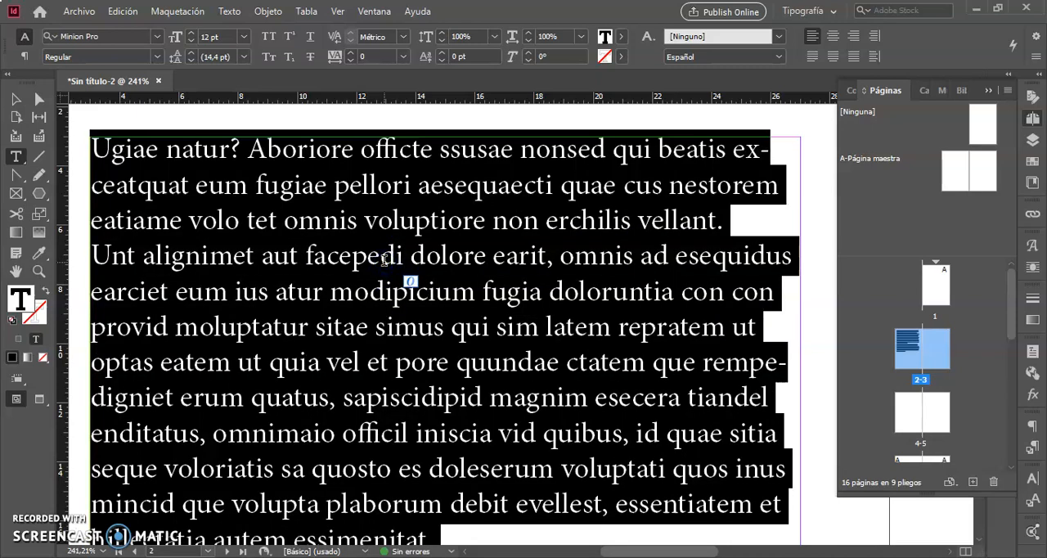
scroll(383, 259, down, 10)
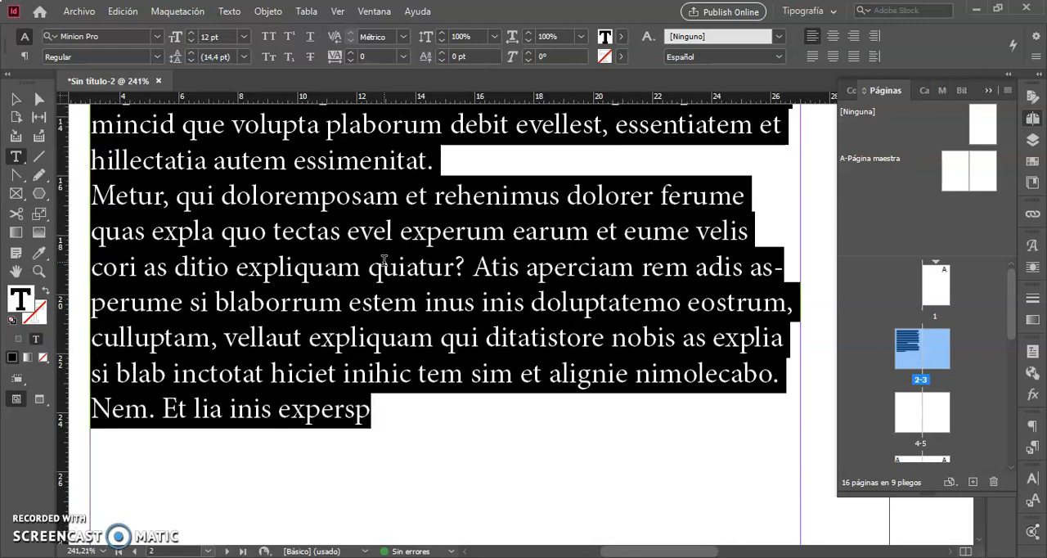
scroll(384, 259, up, 8)
scroll(384, 260, up, 3)
scroll(384, 260, down, 4)
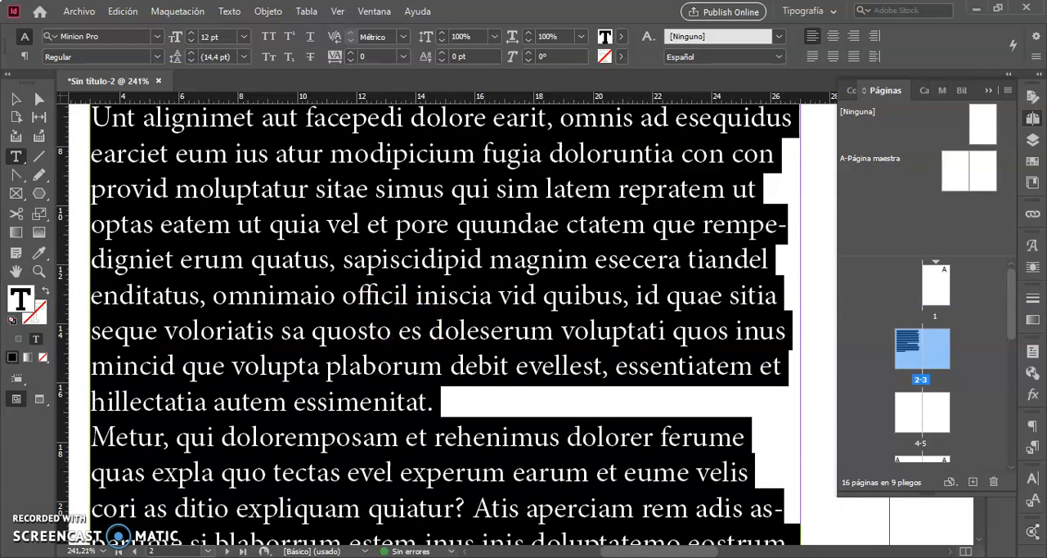
click(16, 98)
- Set the font size of the word "facepedi" in the second paragraph to 60 pt
scroll(415, 301, right, 4)
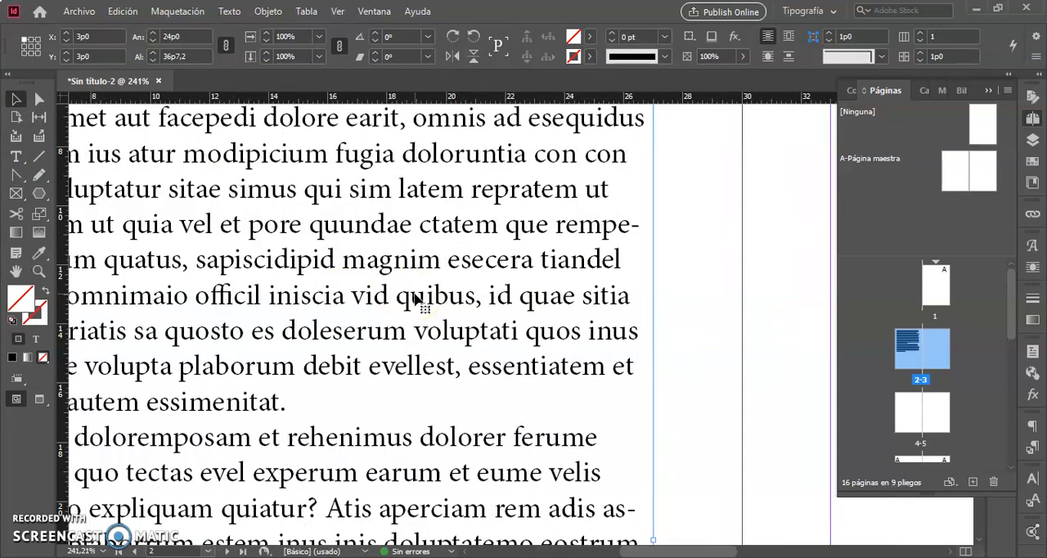
scroll(415, 301, right, 4)
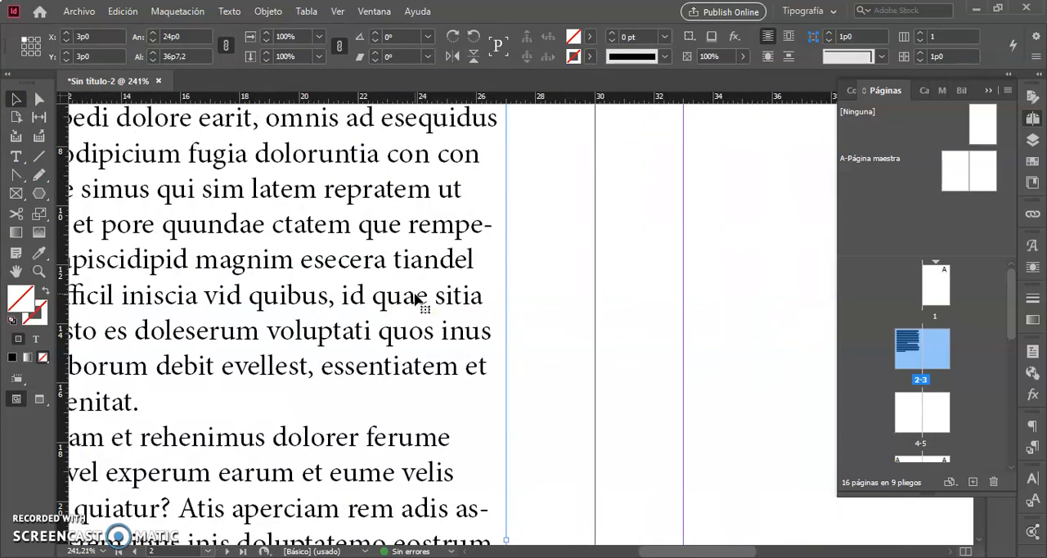
key(ctrl+0)
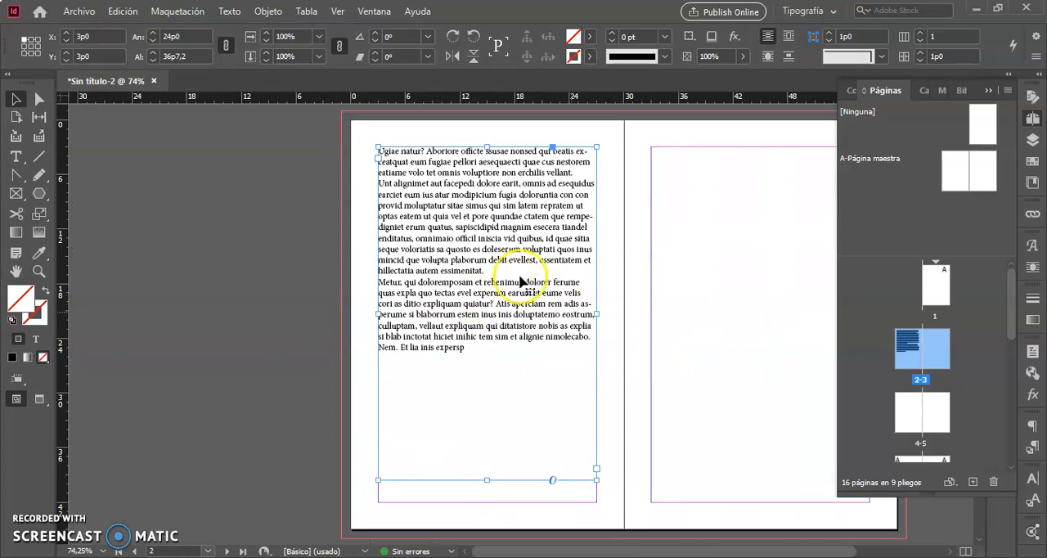
triple_click(458, 185)
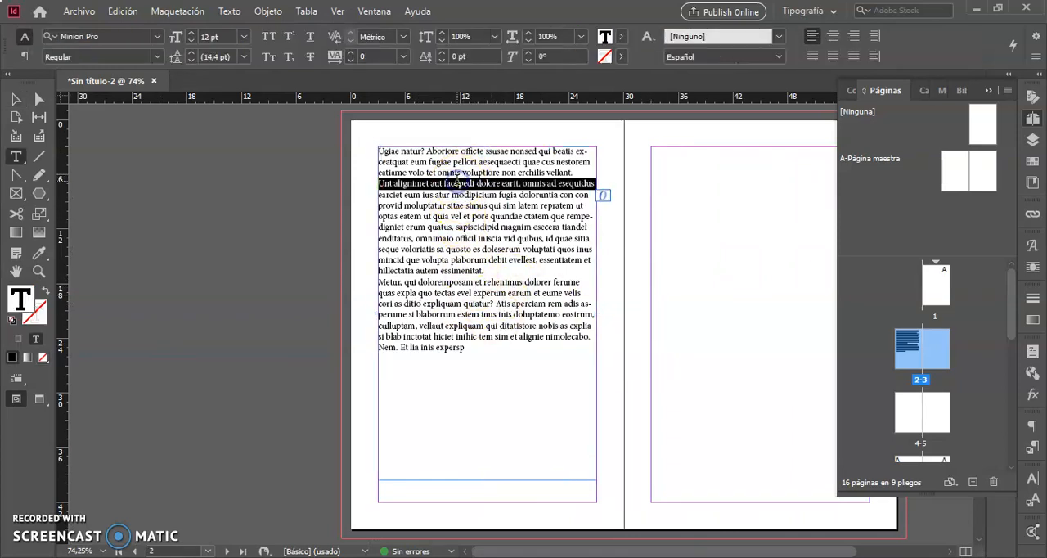
double_click(456, 184)
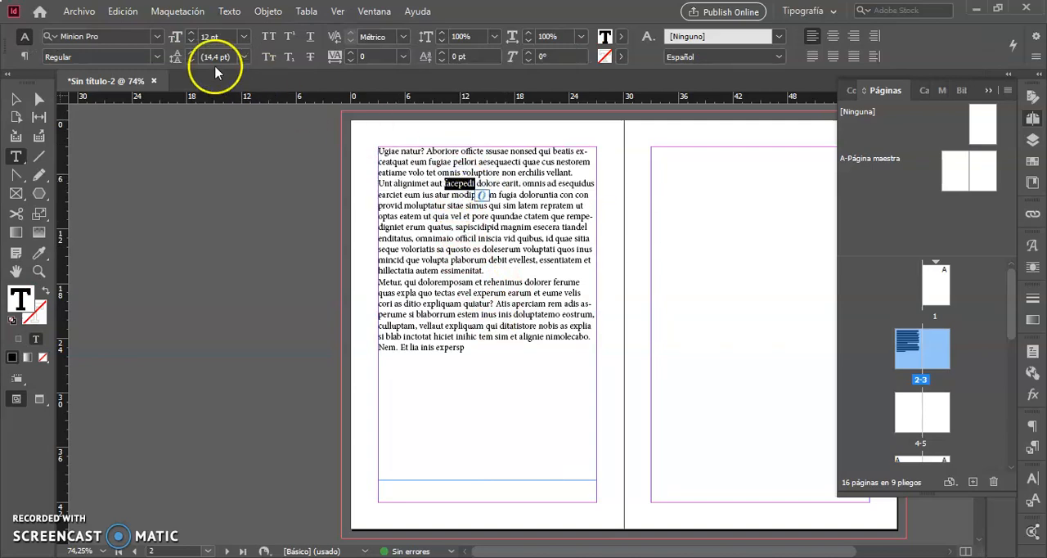
click(244, 37)
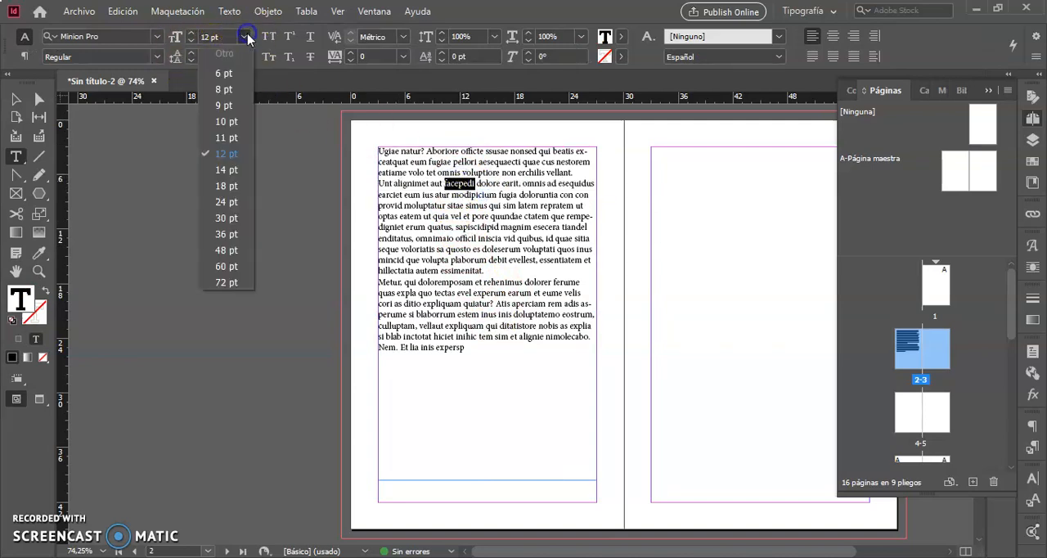
click(227, 266)
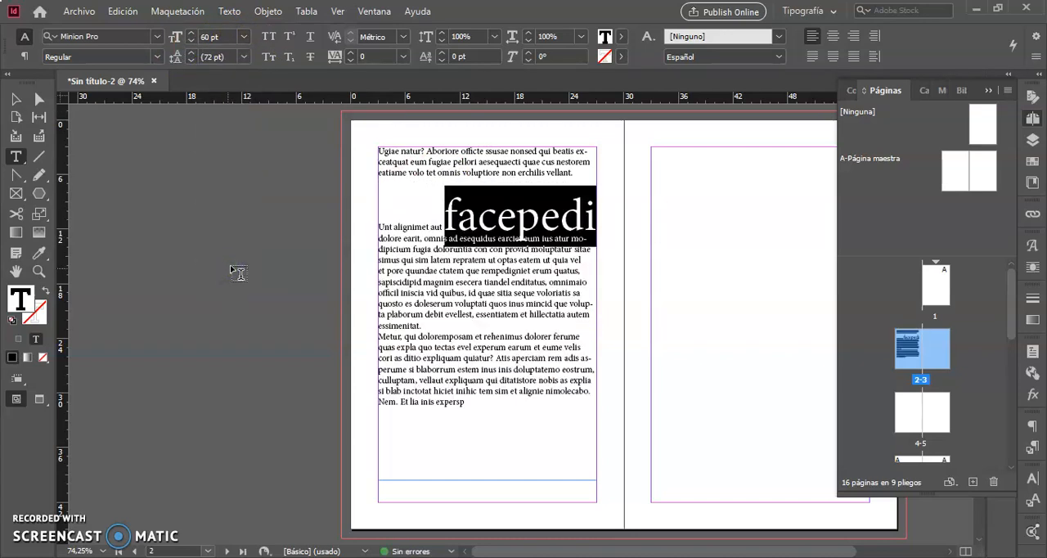
- Shorten the text frame to 21p0 tall and thread its overflow into a new frame about 18p11 by 31p5 at the facing page's upper-left margin corner
click(14, 99)
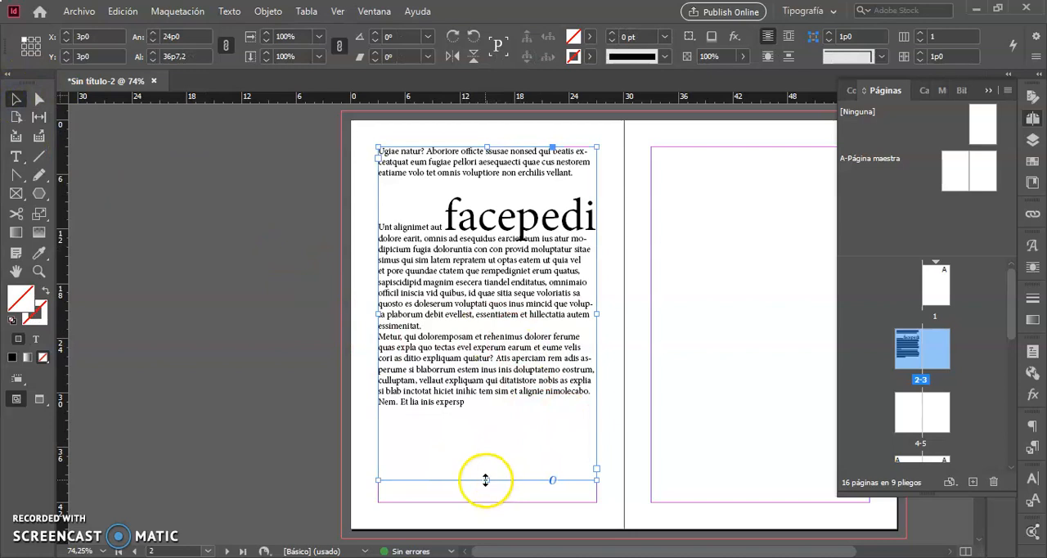
drag(483, 472, 479, 339)
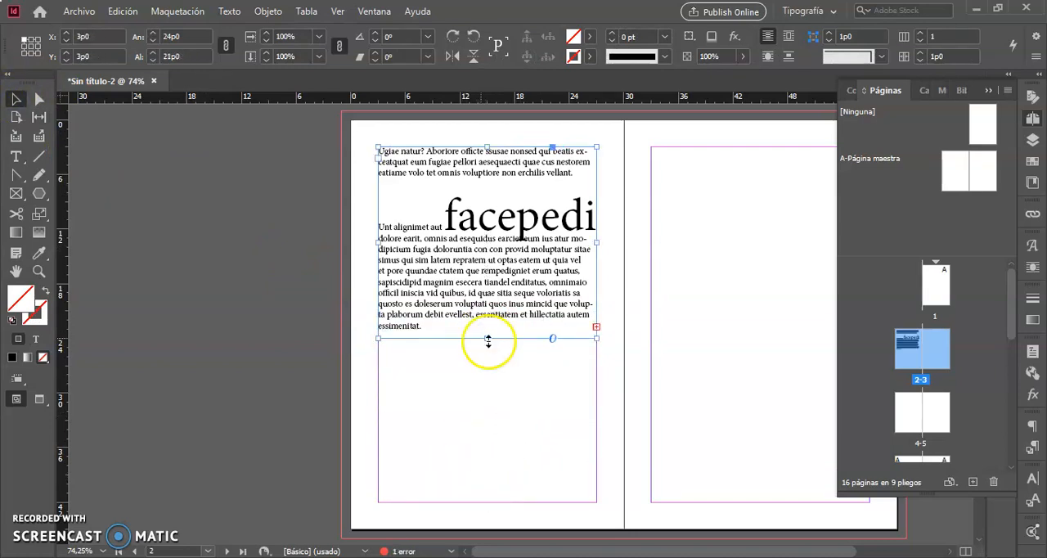
click(596, 327)
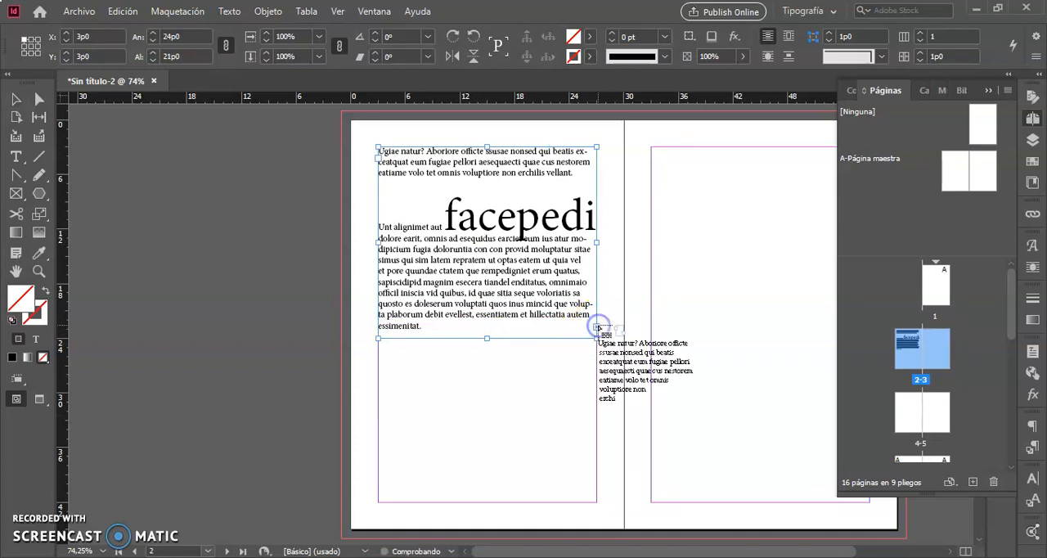
drag(652, 147, 823, 432)
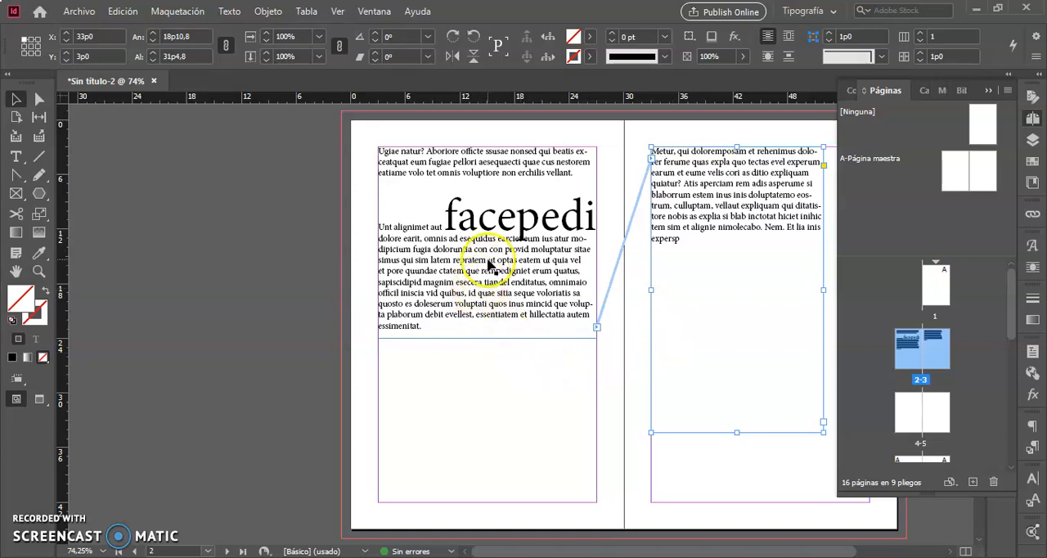
- Select the word "doloruntia" below the enlarged word and set its font to Utopia Std
key(ctrl+space)
drag(358, 194, 607, 280)
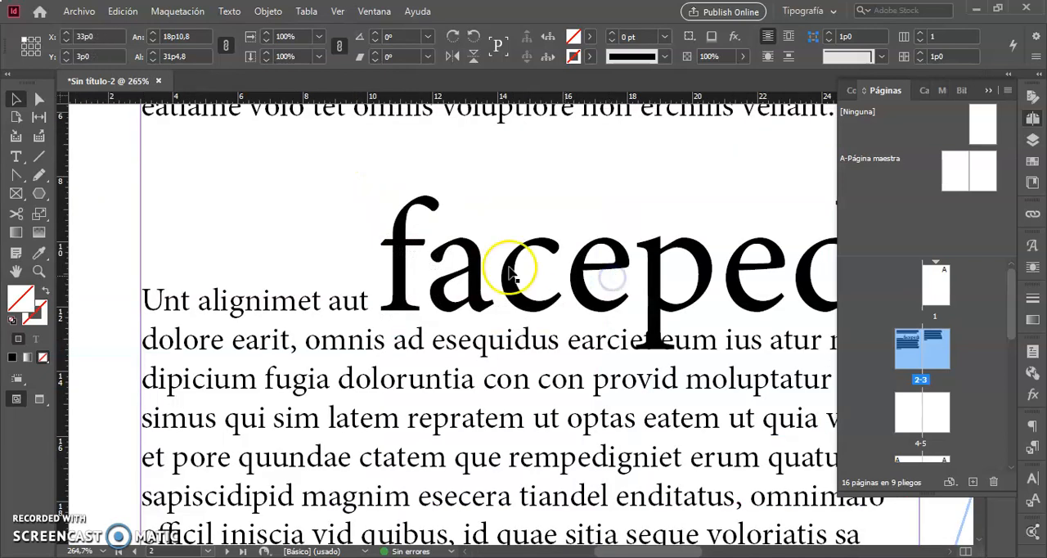
triple_click(393, 376)
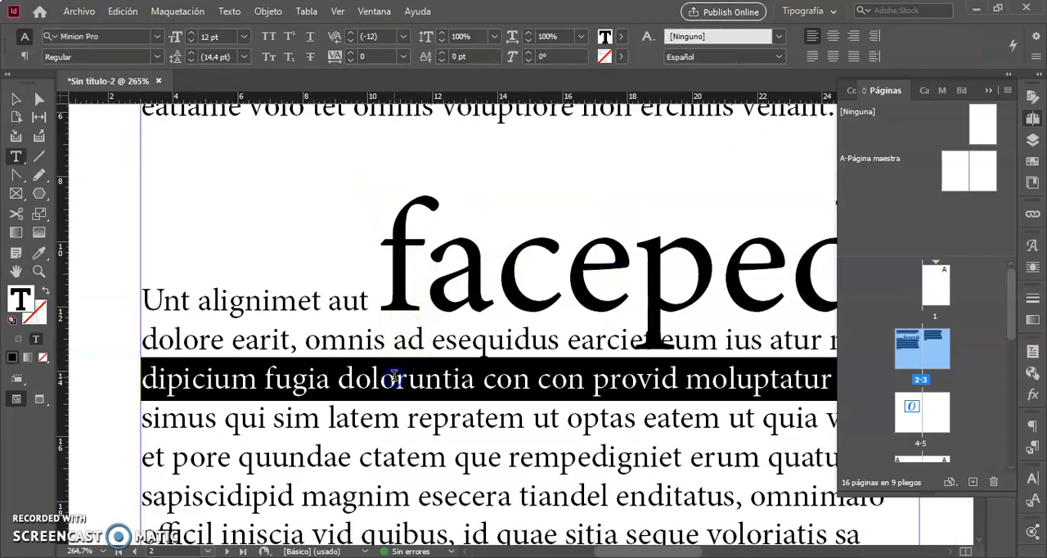
click(393, 377)
click(352, 377)
click(463, 376)
double_click(463, 377)
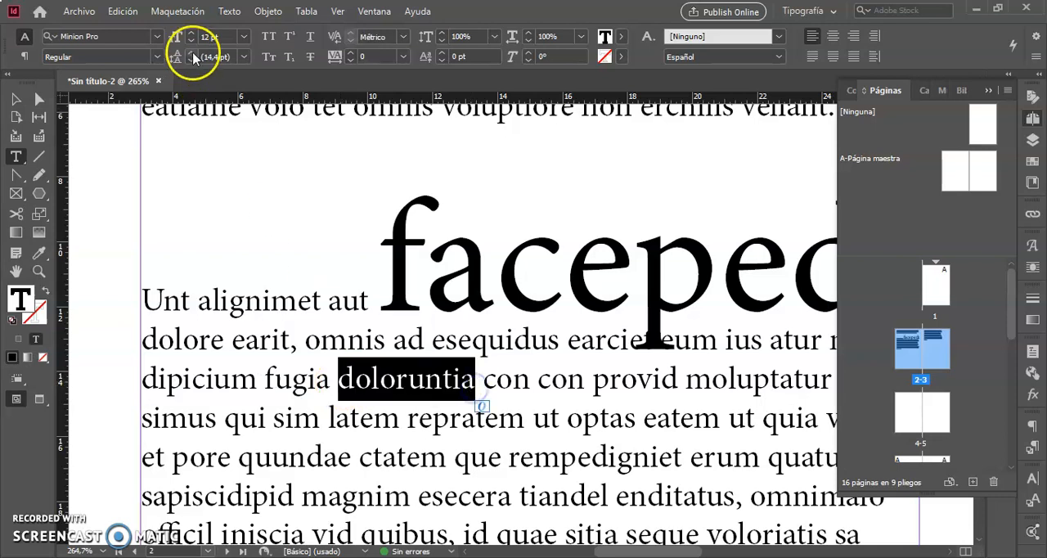
click(158, 37)
click(158, 38)
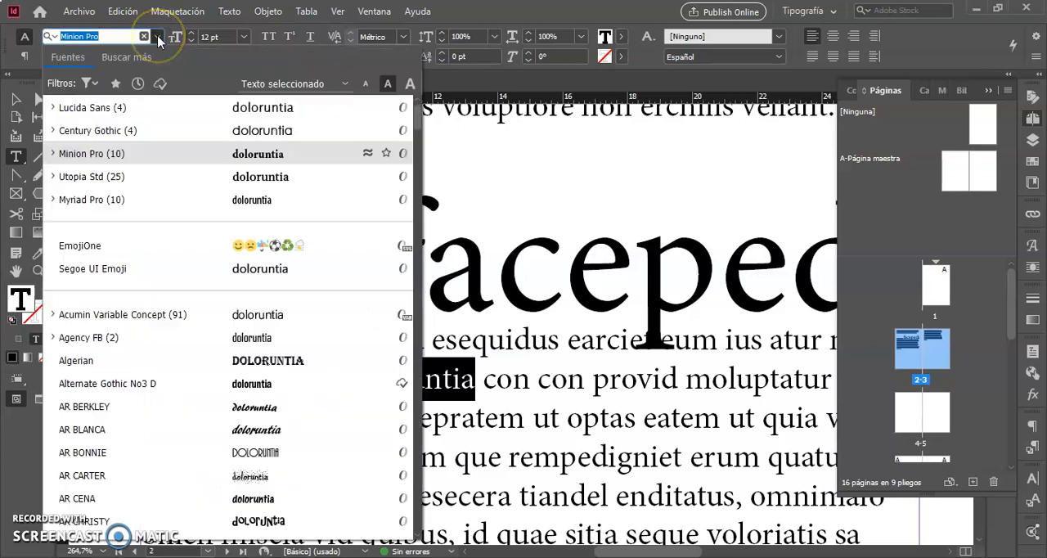
click(97, 185)
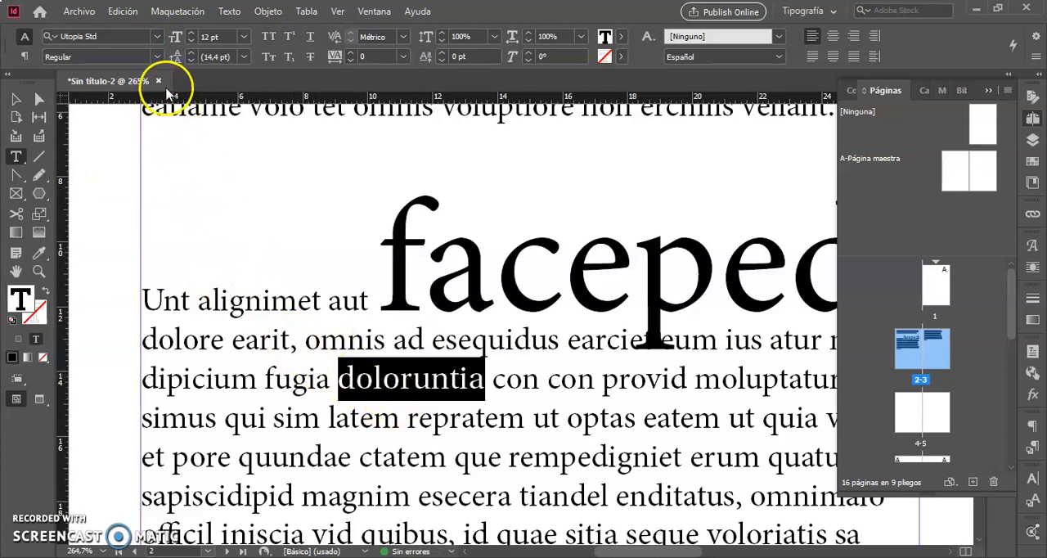
- Apply the Italic font style to the word "doloruntia"
click(159, 57)
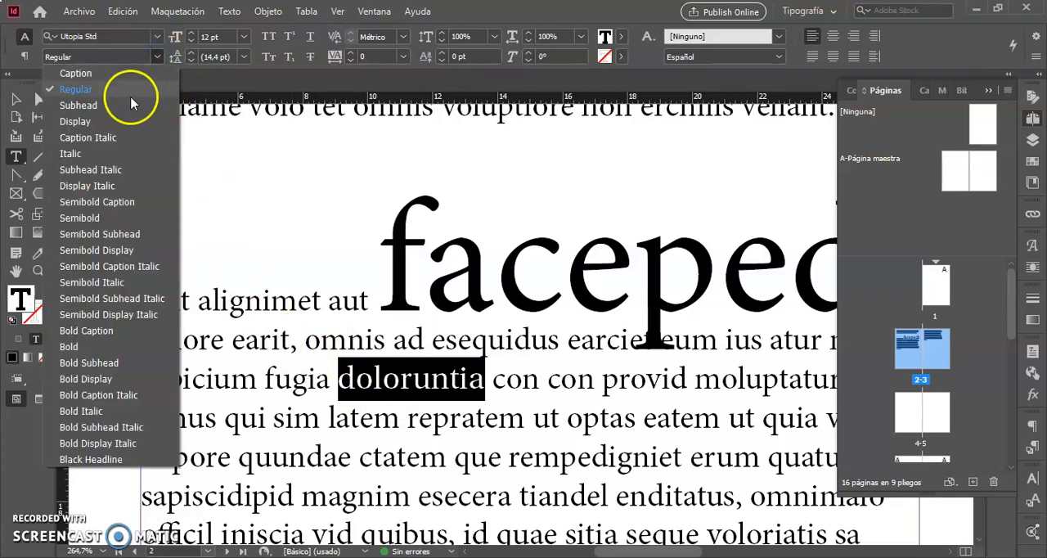
click(95, 155)
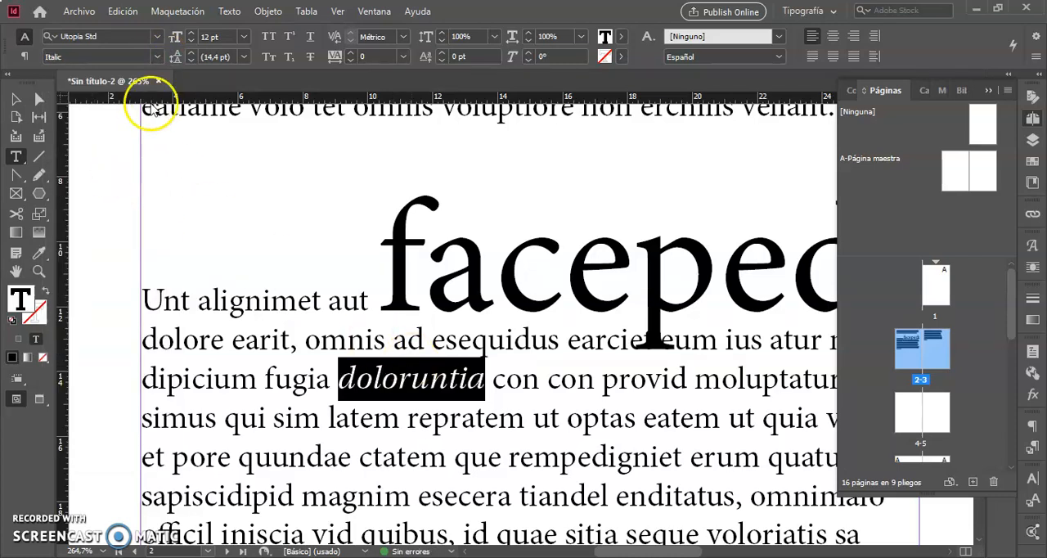
click(159, 57)
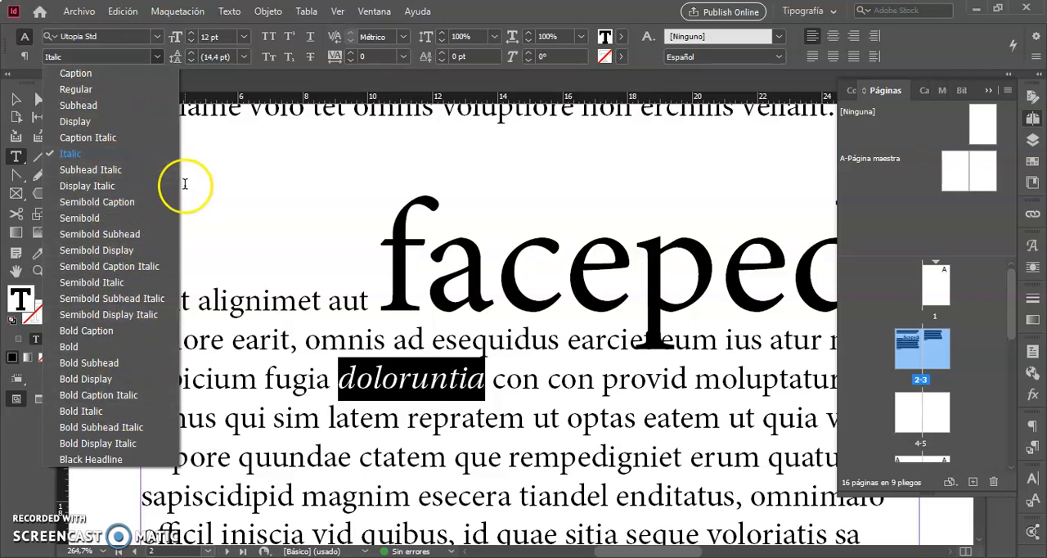
click(158, 58)
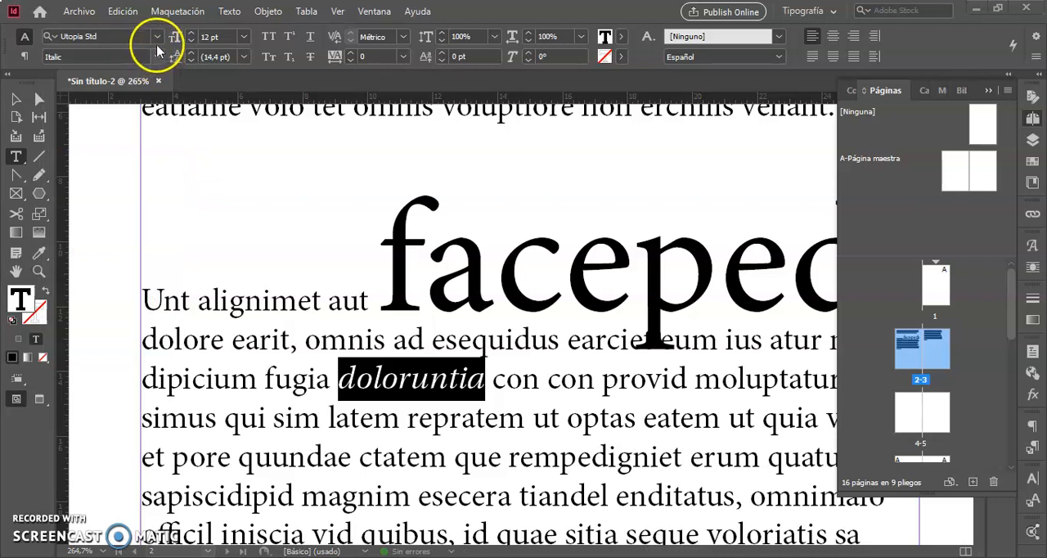
- Change the font of "doloruntia" to Lucida Sans, check its available styles, and deselect the word
click(158, 39)
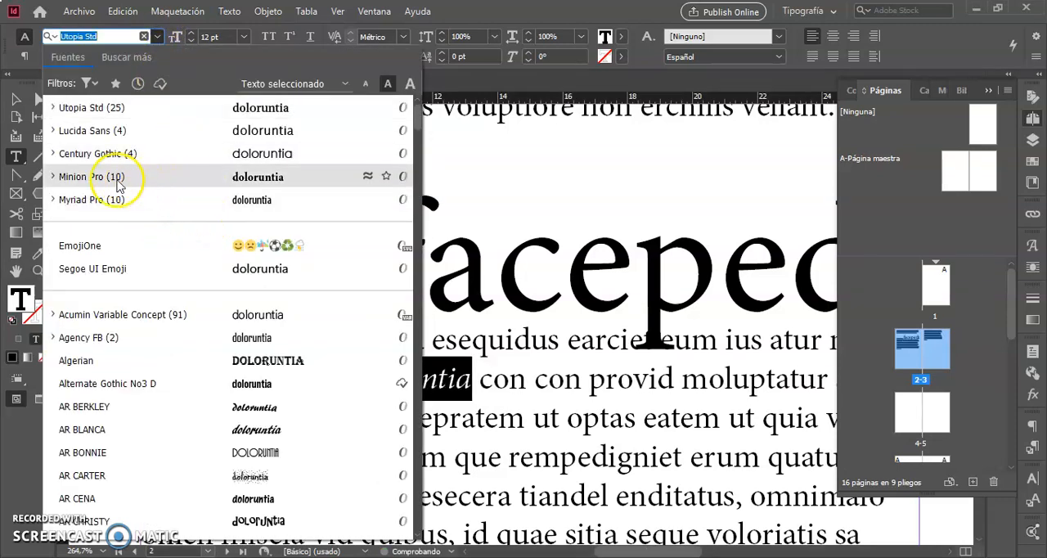
click(106, 137)
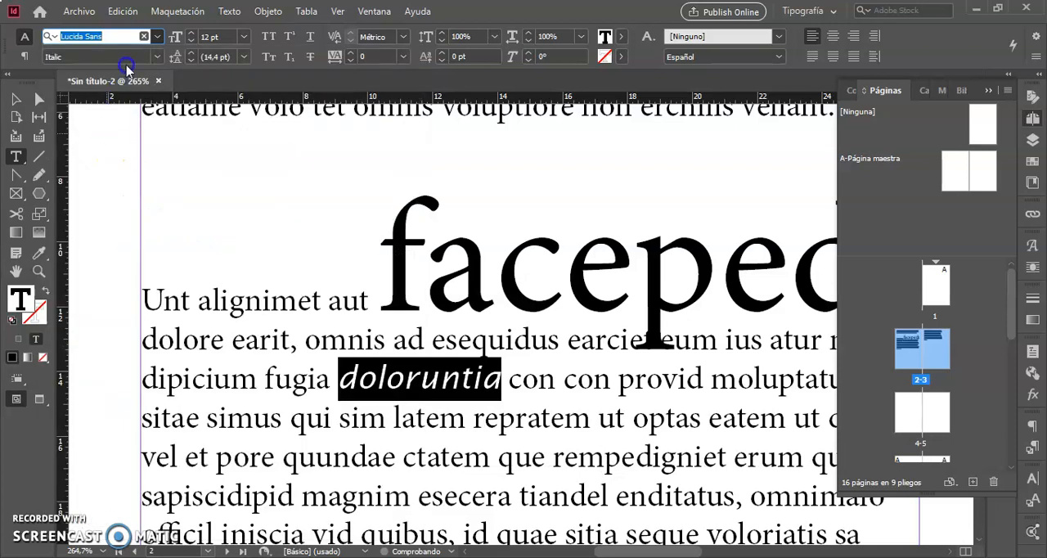
click(158, 57)
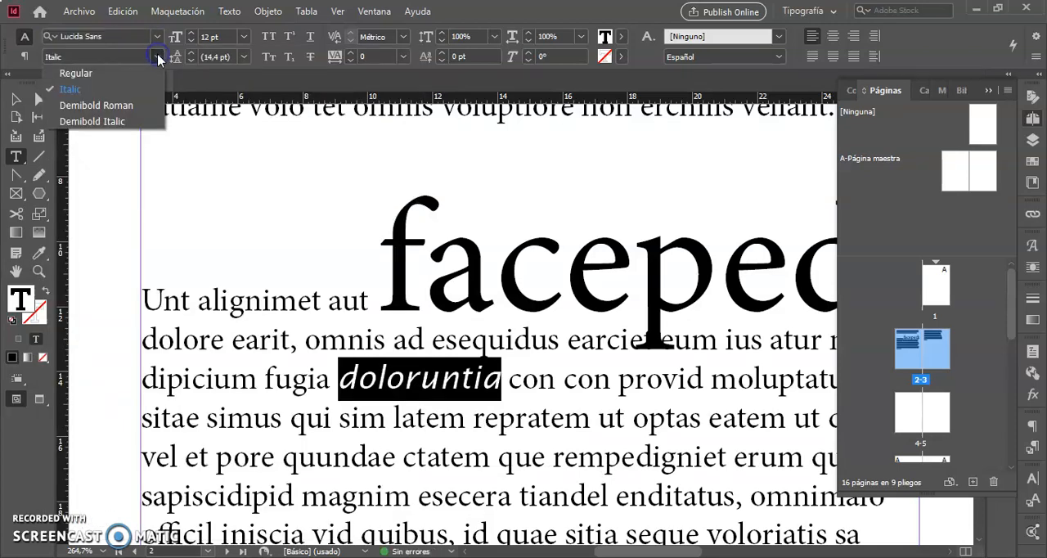
click(342, 412)
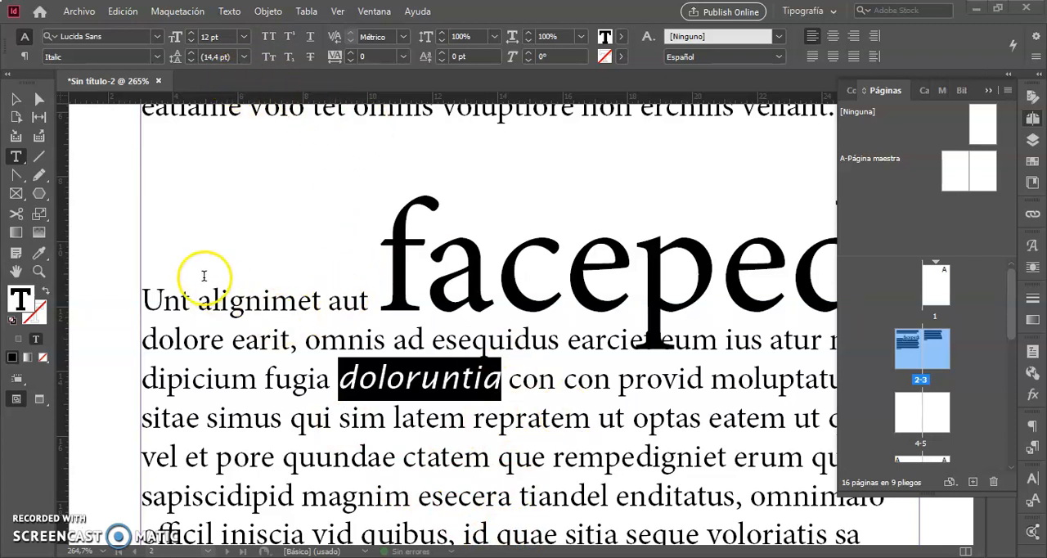
click(230, 304)
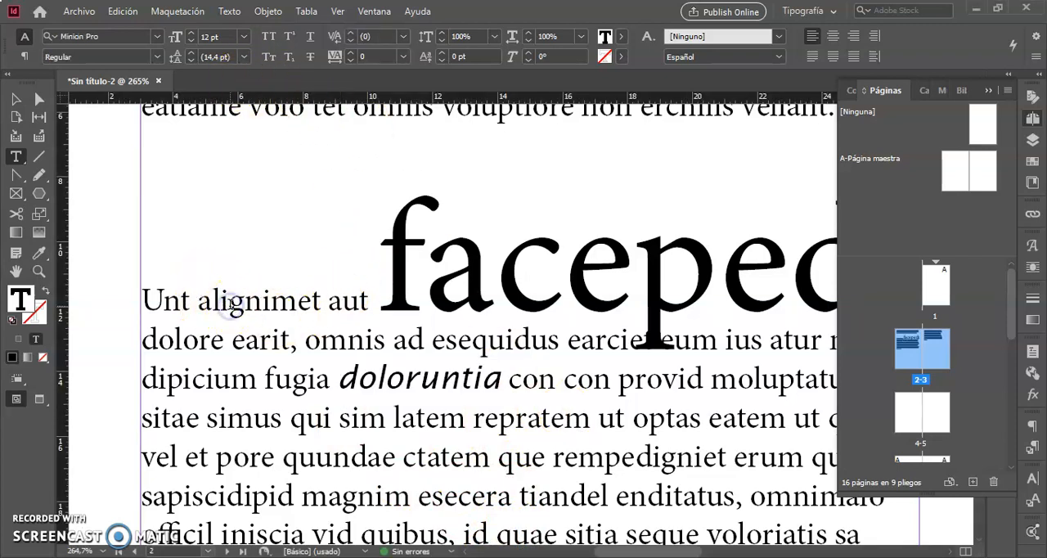